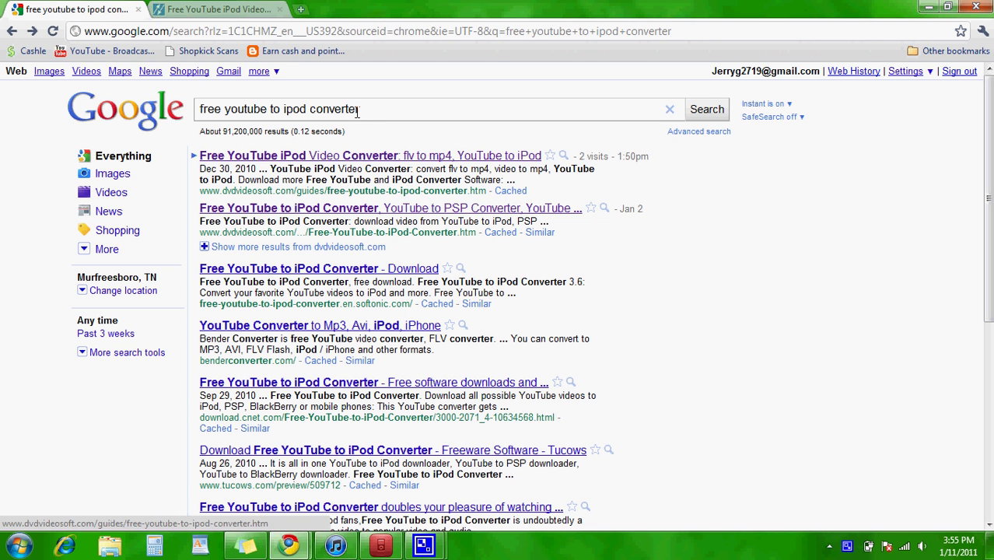
# Step: Open the top Google result, 'Free YouTube iPod Video Converter' on dvdvideosoft.com
pyautogui.moveTo(381, 107); pyautogui.dragTo(165, 107)
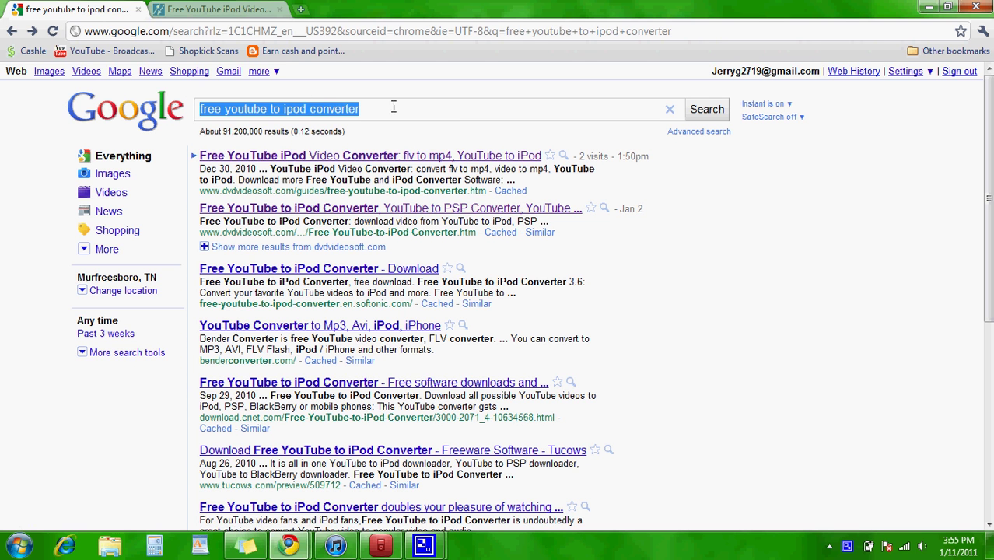
pyautogui.click(410, 127)
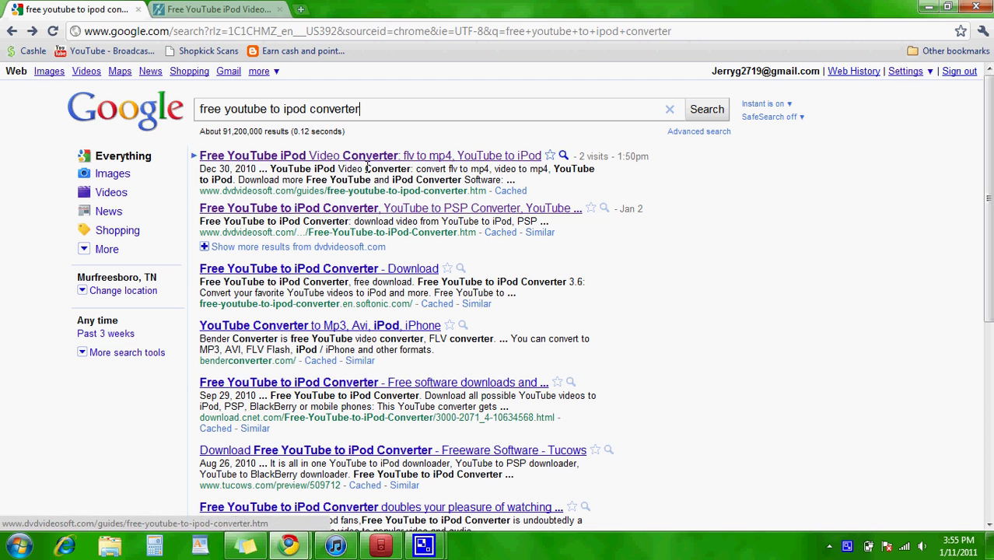
pyautogui.click(320, 155)
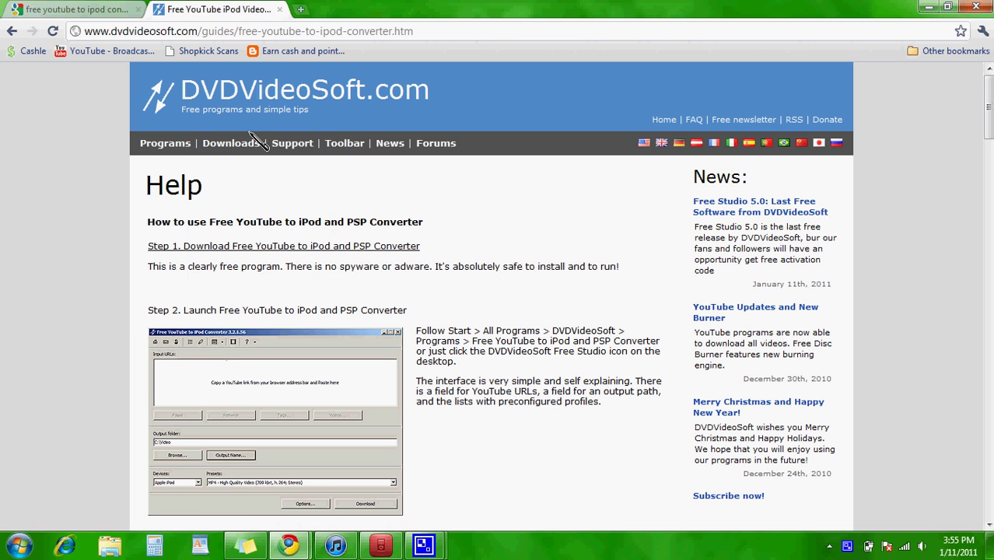
pyautogui.scroll(-2, 34, 255)
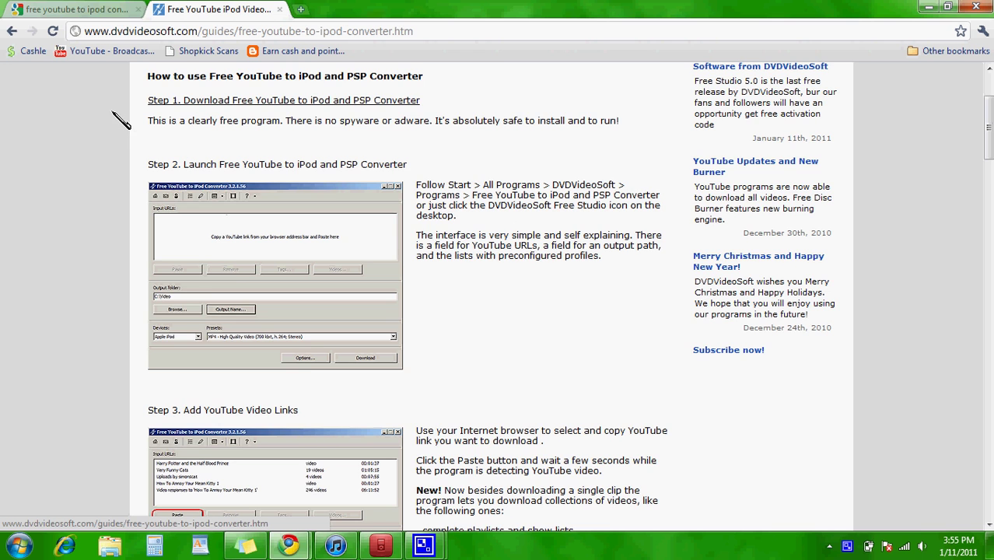
pyautogui.scroll(1, 115, 116)
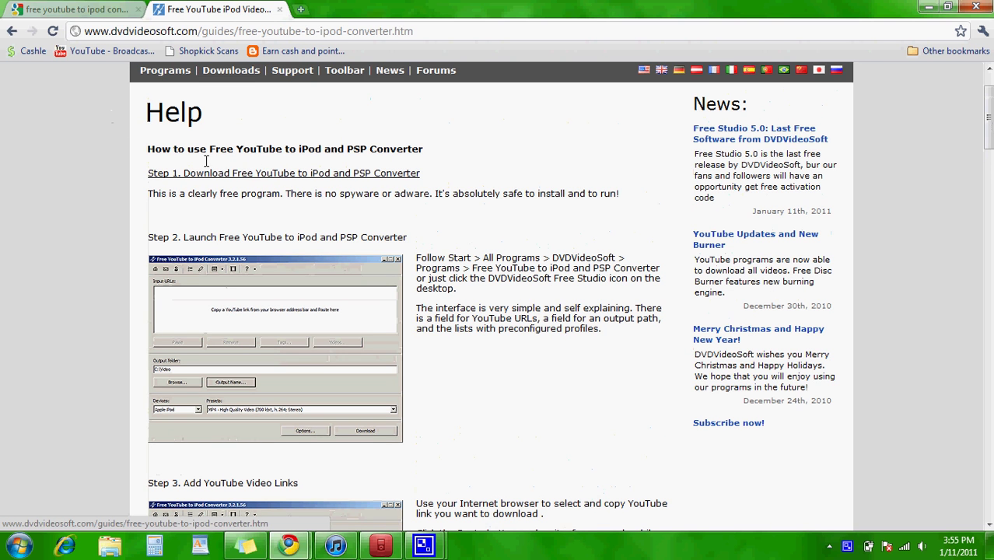
pyautogui.click(397, 176)
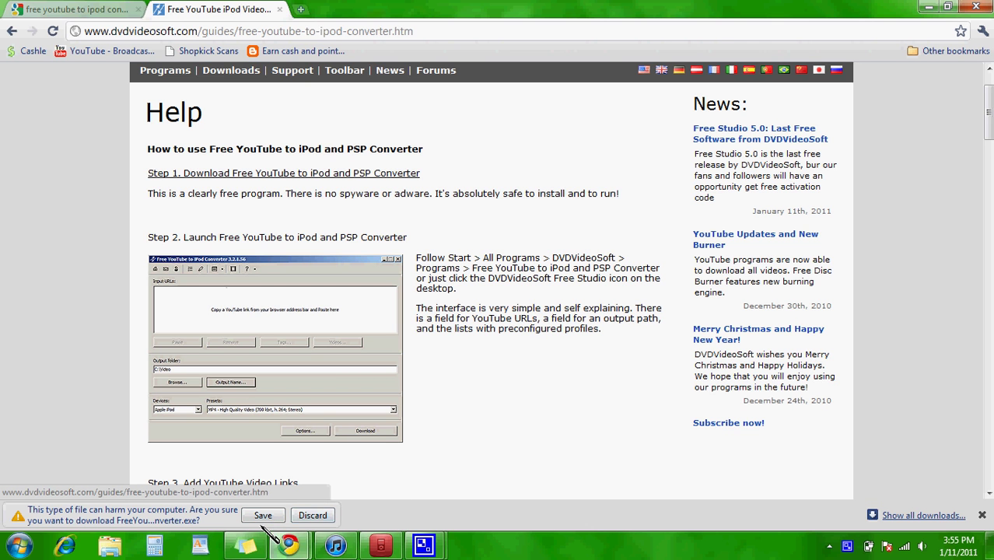
pyautogui.click(315, 516)
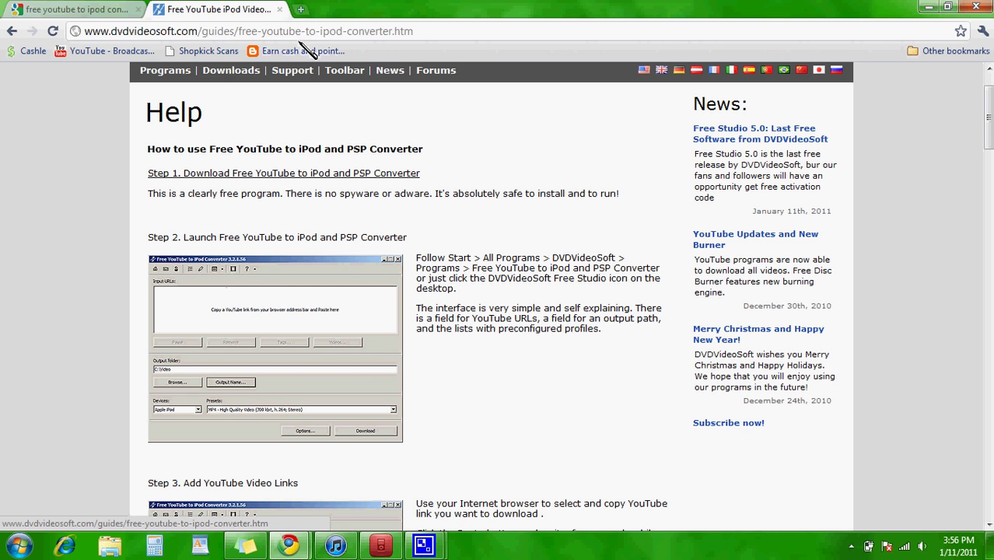
pyautogui.click(379, 547)
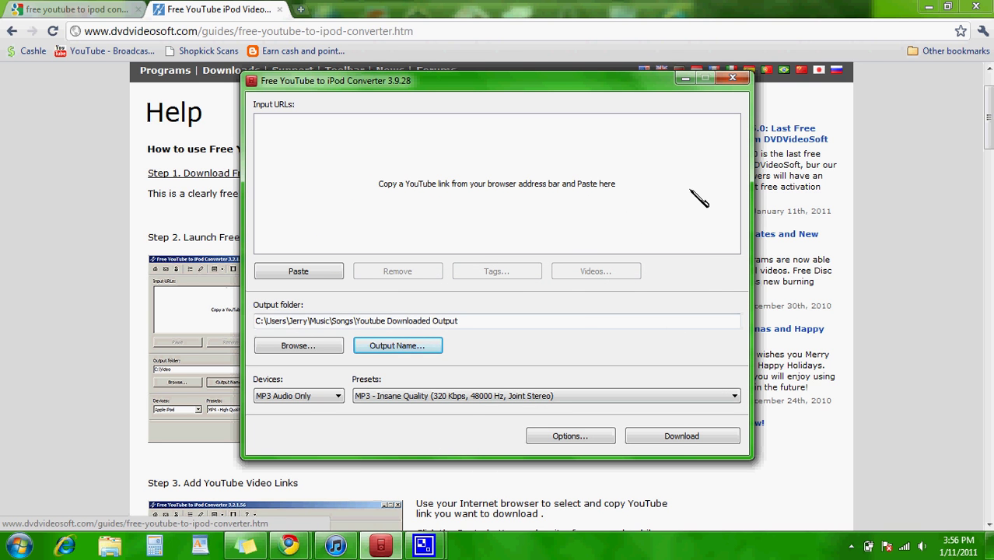
# Step: Go to youtube.com in a new browser tab
pyautogui.click(299, 10)
pyautogui.click(299, 10)
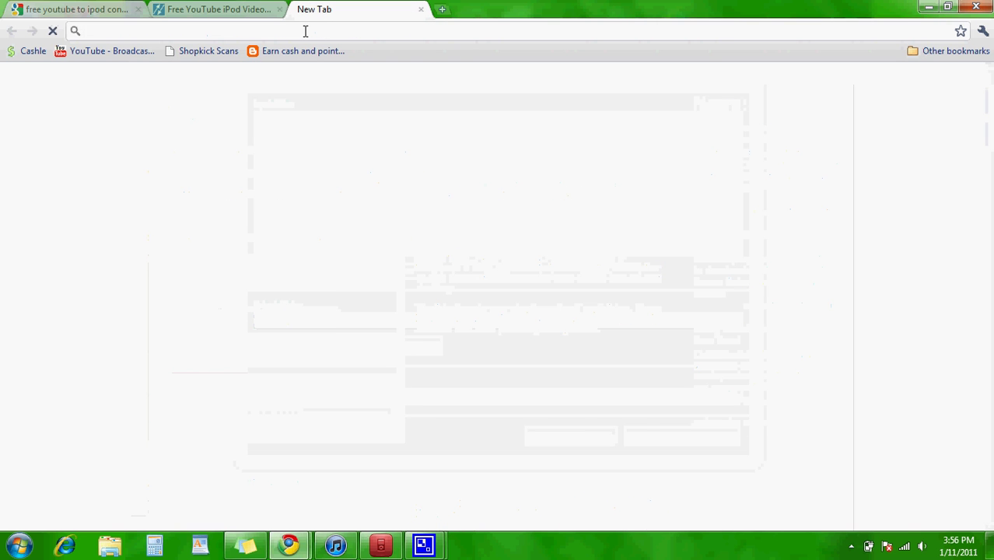
pyautogui.write('y')
pyautogui.press('BackSpace')
pyautogui.press('BackSpace')
pyautogui.write('you')
pyautogui.press('Return')
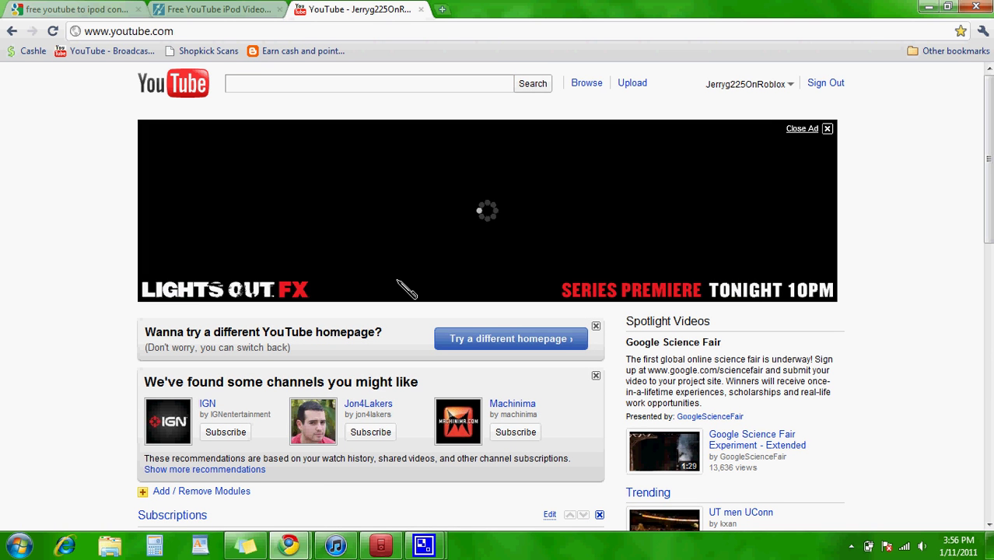
# Step: Search YouTube for 'dynamite taio cruz' and open the Taio Cruz - Dynamite (Int'l Version) video
pyautogui.click(261, 84)
pyautogui.write('dy')
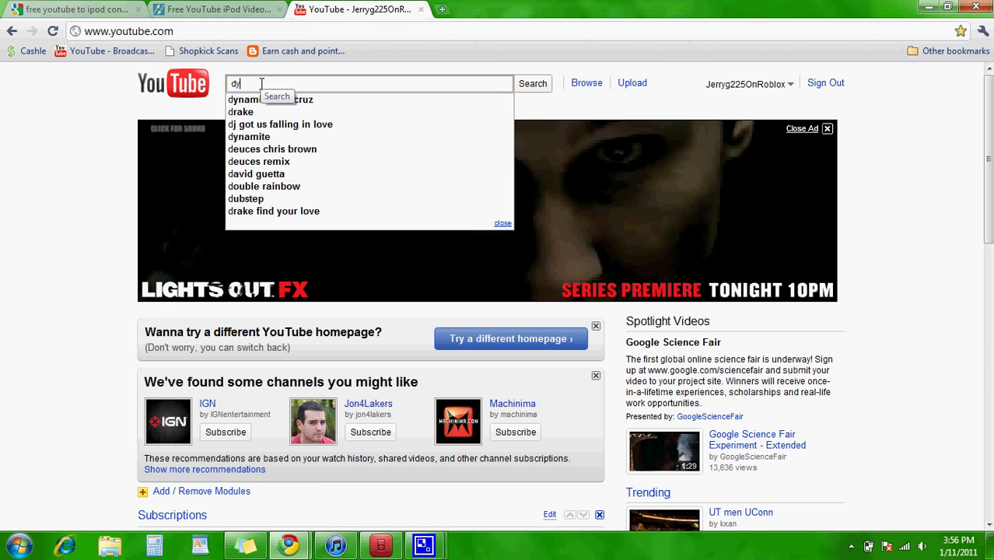
pyautogui.press('Down')
pyautogui.press('Return')
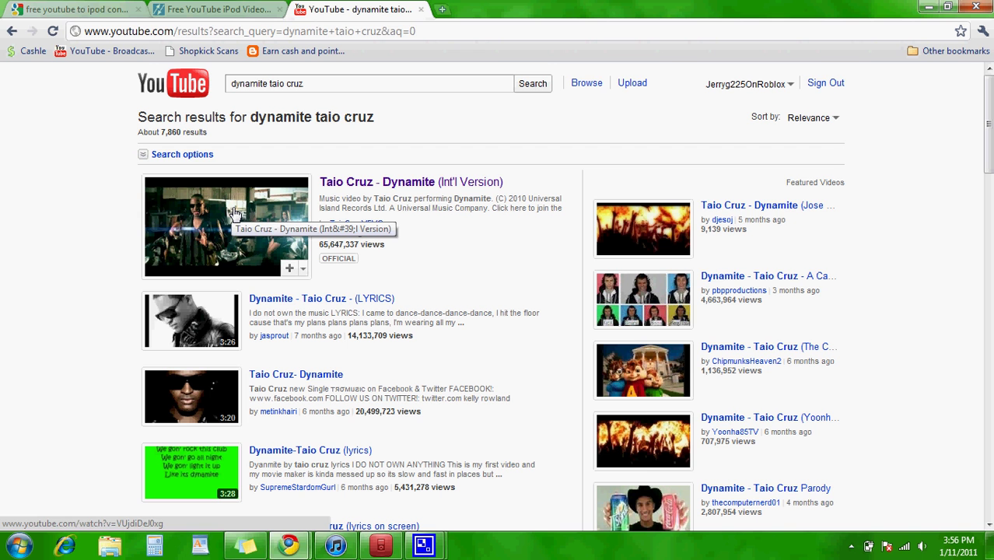
pyautogui.click(235, 211)
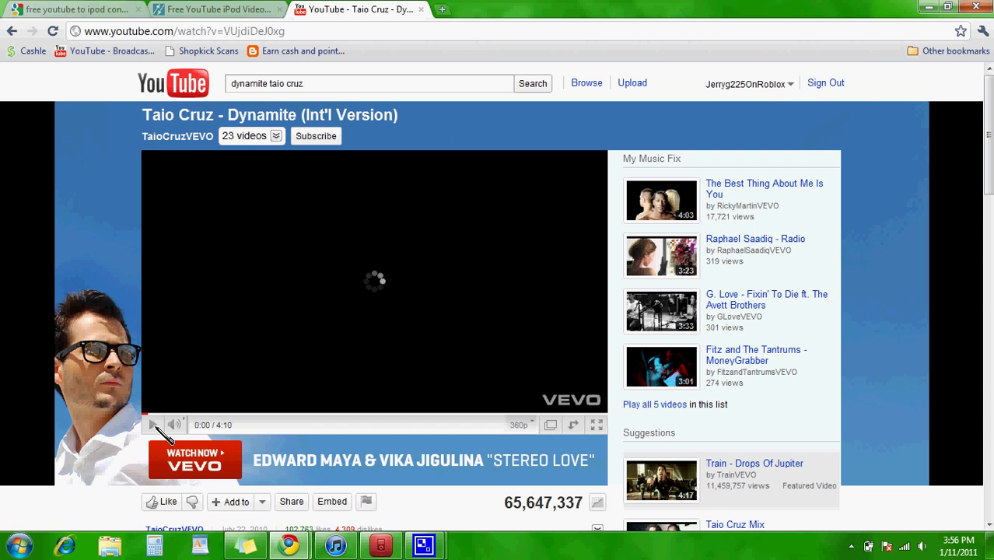
# Step: Copy the video's URL and paste it into the converter
pyautogui.rightClick(233, 26)
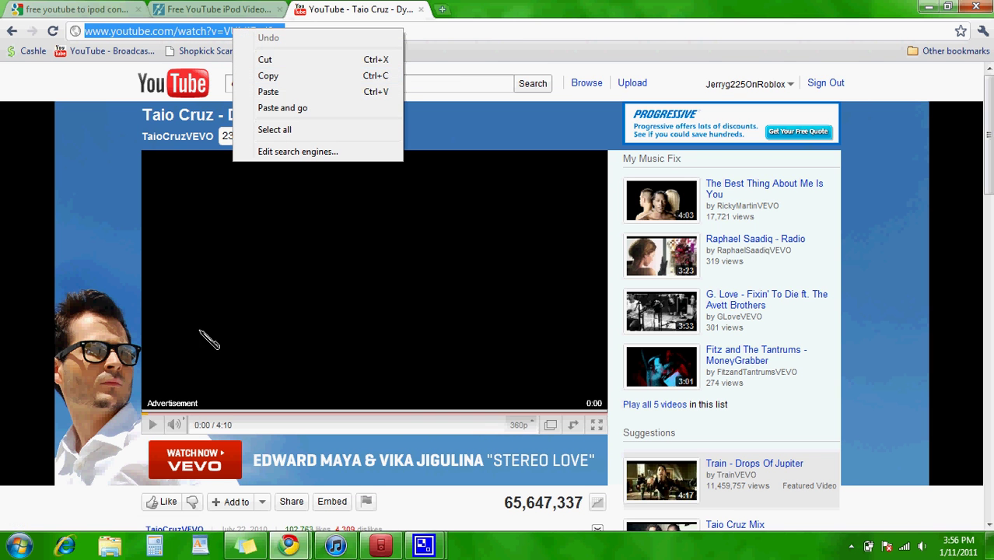
pyautogui.click(336, 76)
pyautogui.click(151, 425)
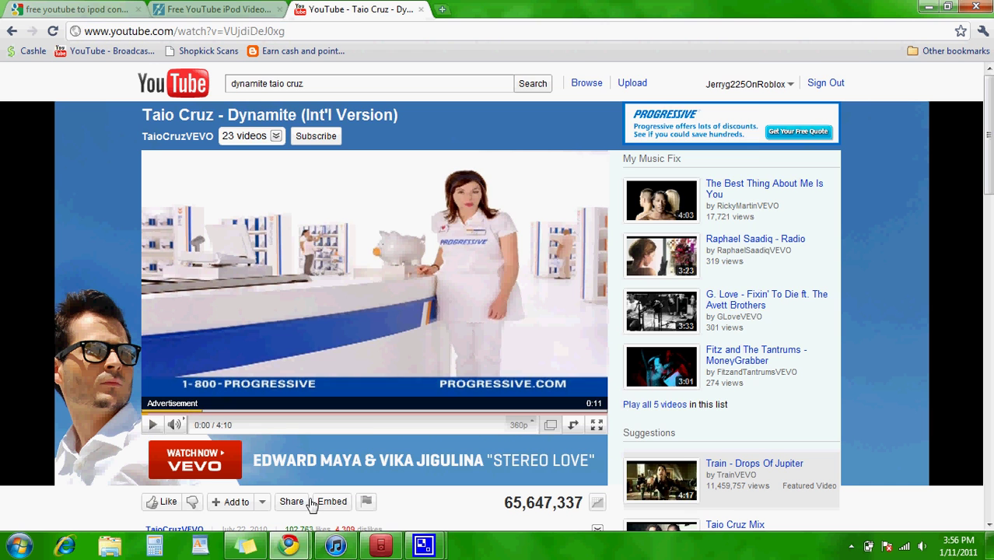
pyautogui.click(381, 545)
pyautogui.click(321, 274)
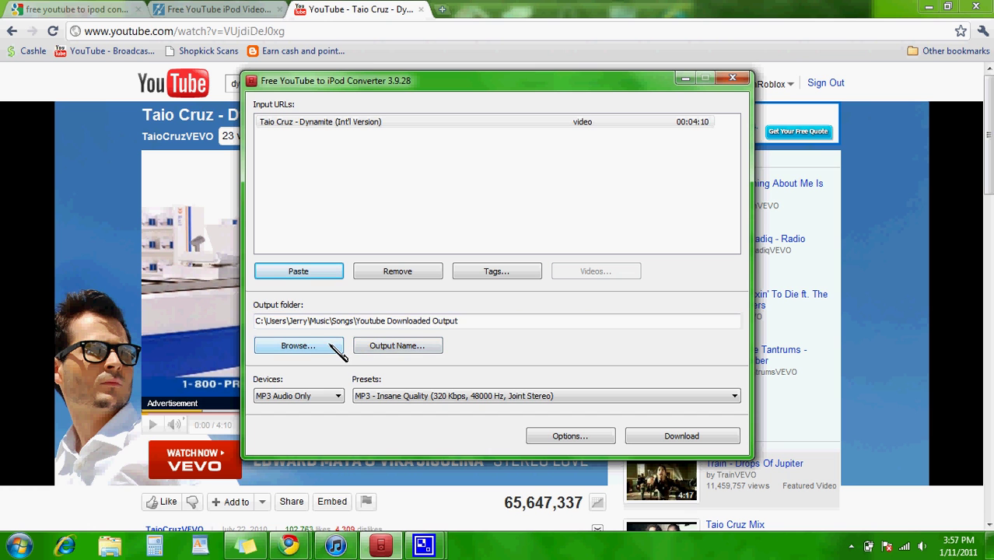
# Step: Inspect the Output folder path and its Browse folder tree, cancelling without changes
pyautogui.moveTo(479, 319); pyautogui.dragTo(386, 321)
pyautogui.click(468, 320)
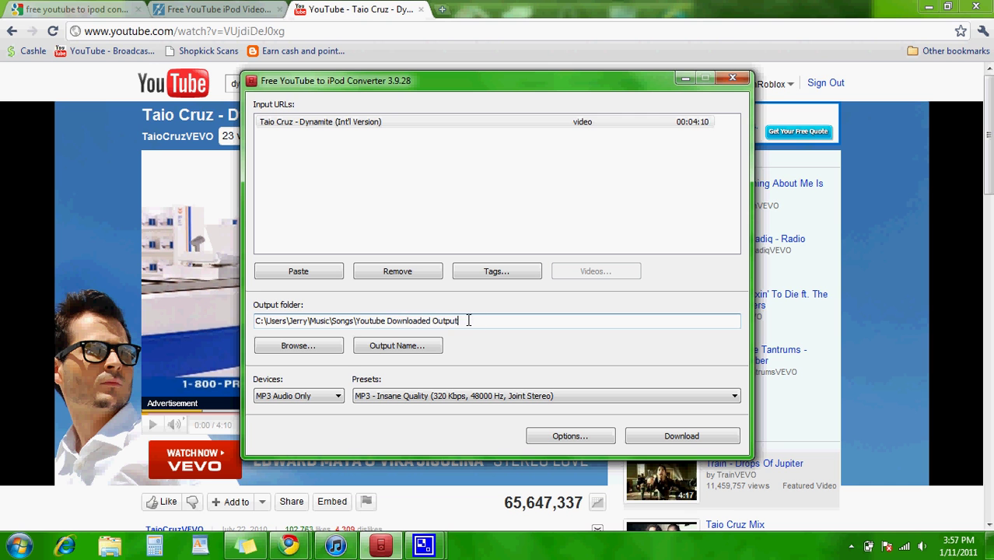
pyautogui.click(328, 347)
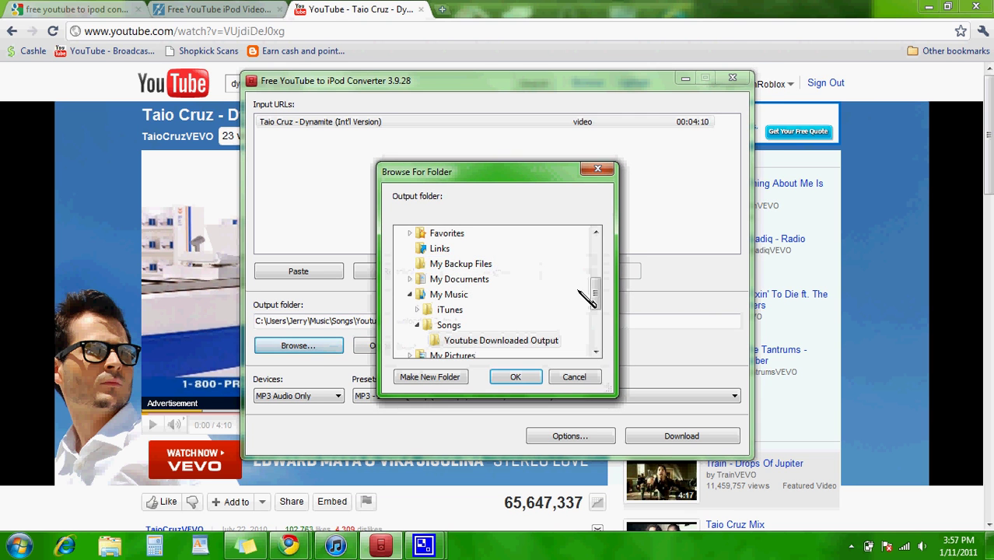
pyautogui.moveTo(589, 300); pyautogui.dragTo(599, 328)
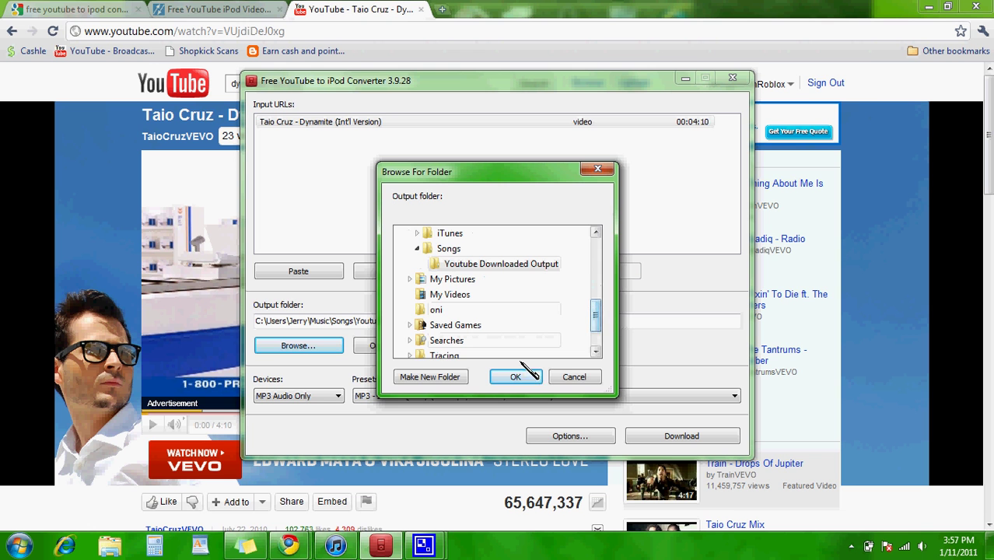
pyautogui.click(576, 377)
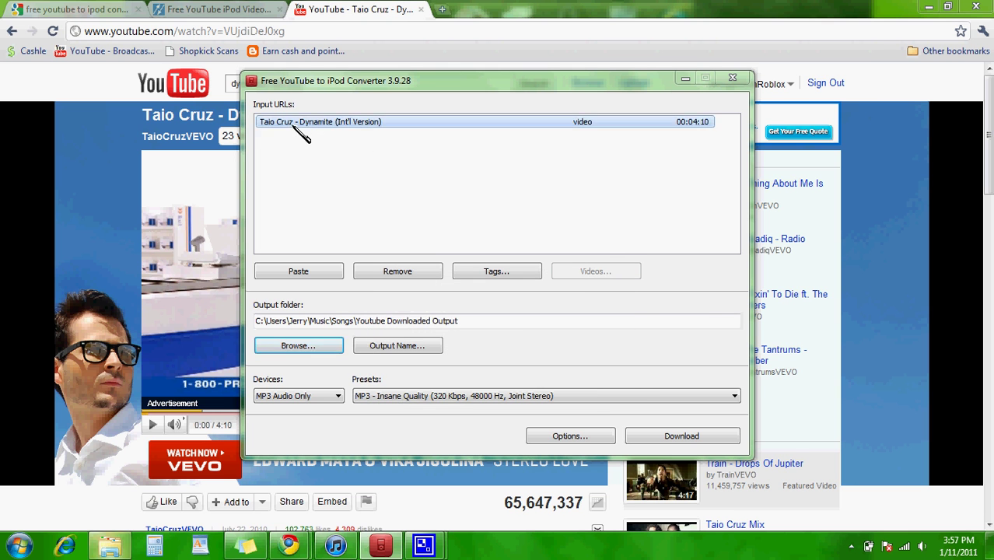
# Step: Copy the Music\Songs folder path from Explorer and paste it as the converter's output folder
pyautogui.press('super+e')
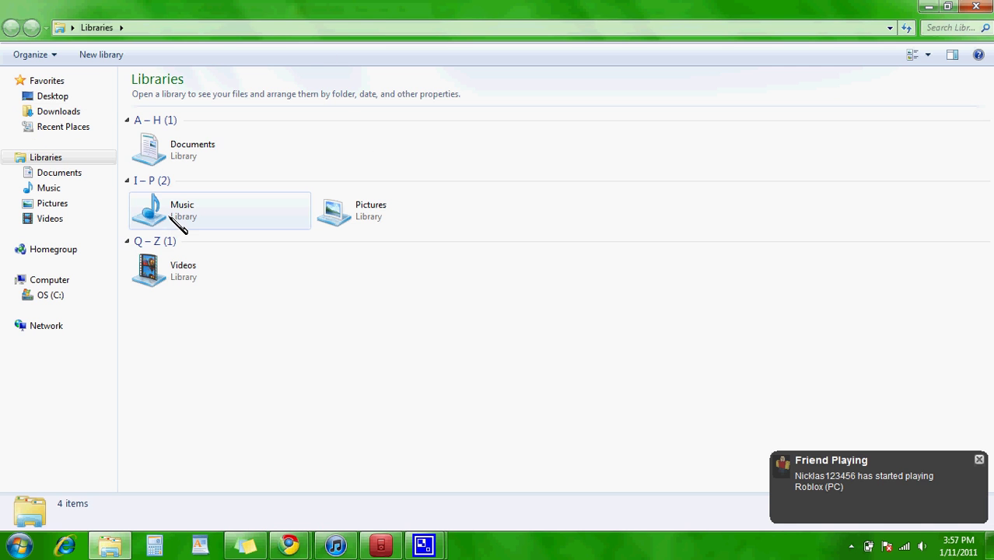
pyautogui.doubleClick(174, 217)
pyautogui.doubleClick(176, 156)
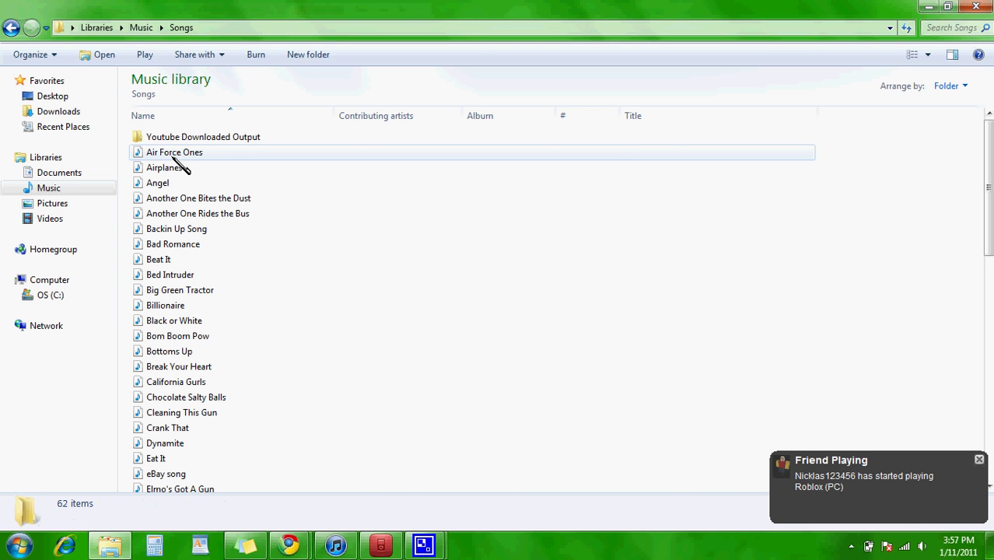
pyautogui.click(336, 29)
pyautogui.rightClick(336, 28)
pyautogui.click(373, 129)
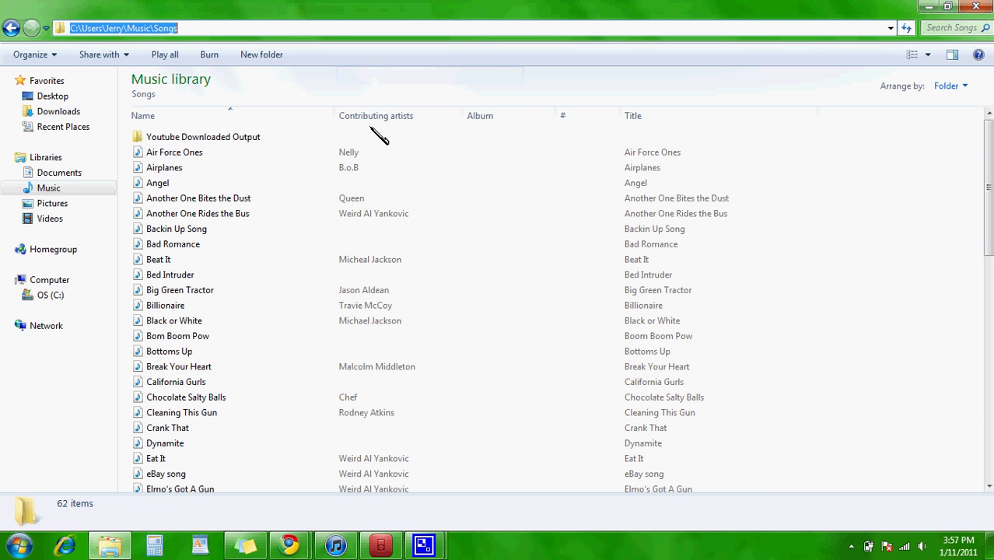
pyautogui.click(381, 545)
pyautogui.moveTo(539, 322); pyautogui.dragTo(234, 315)
pyautogui.hotkey('ctrl', 'v')
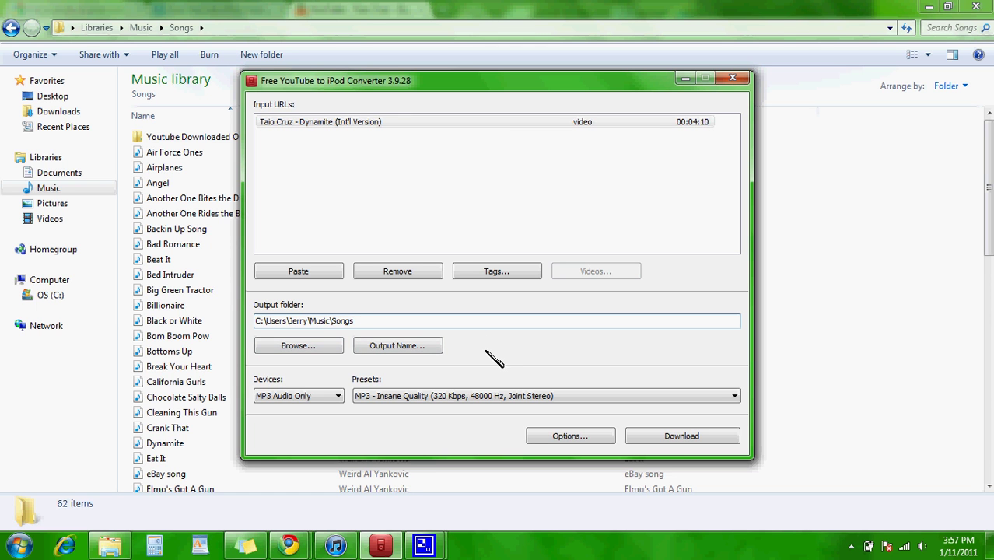
# Step: Set the output to MP3 Audio Only with the Insane Quality 320 Kbps preset
pyautogui.click(336, 394)
pyautogui.click(320, 486)
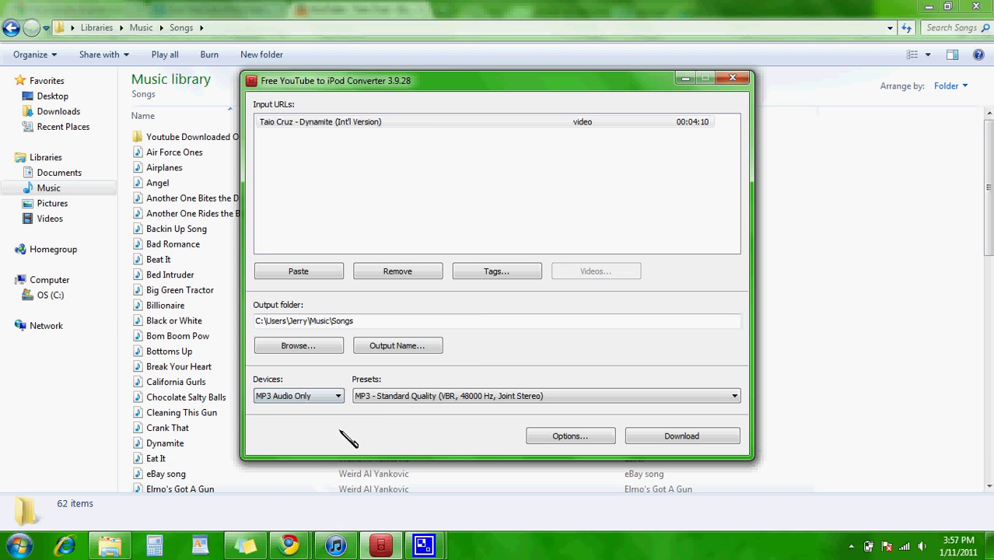
pyautogui.click(370, 399)
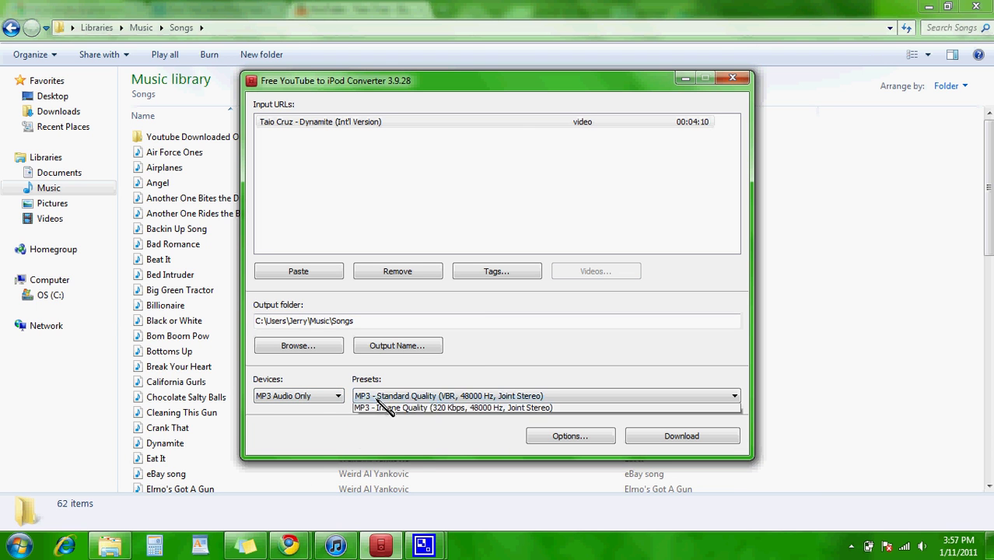
pyautogui.click(398, 438)
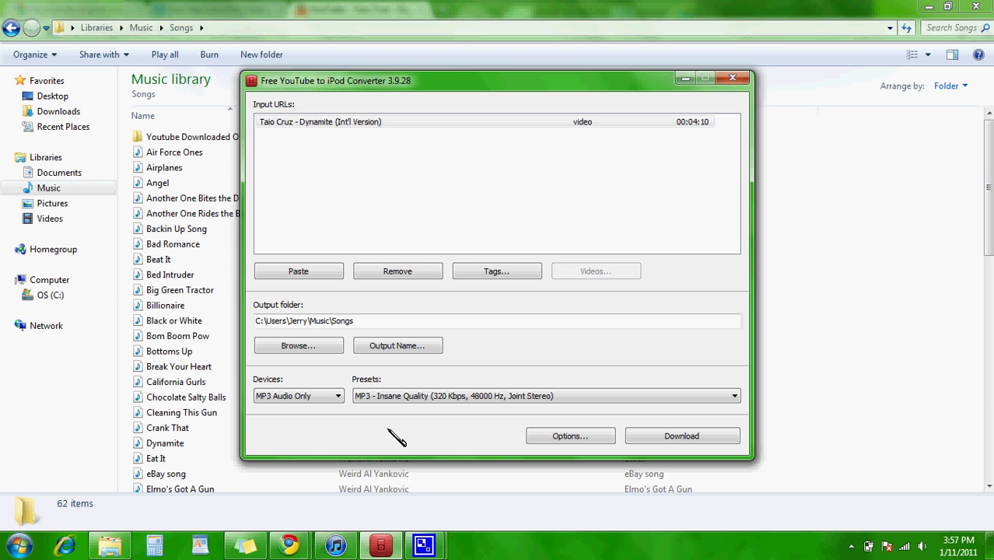
# Step: Start then stop a download, and remove 'Songs' so the output folder ends at Music
pyautogui.click(677, 441)
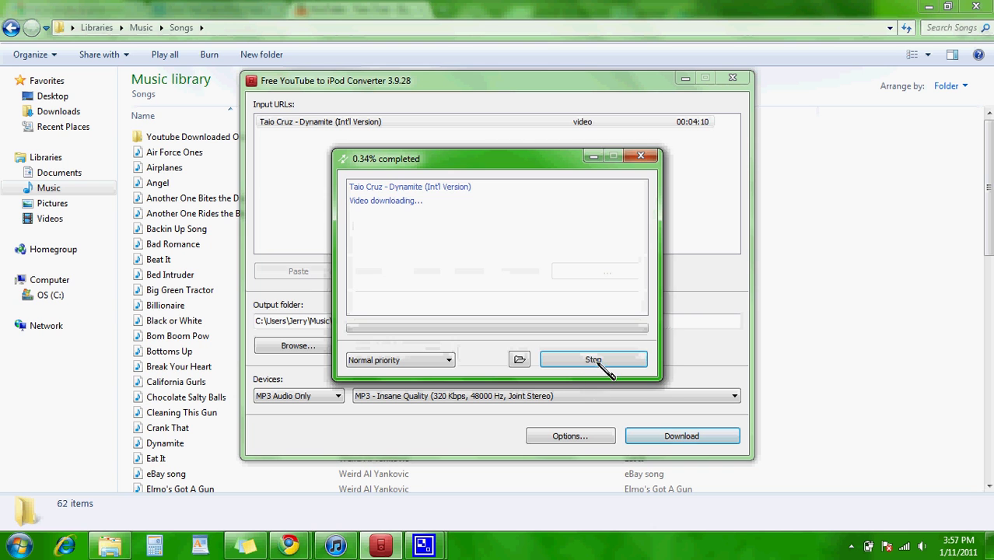
pyautogui.click(600, 361)
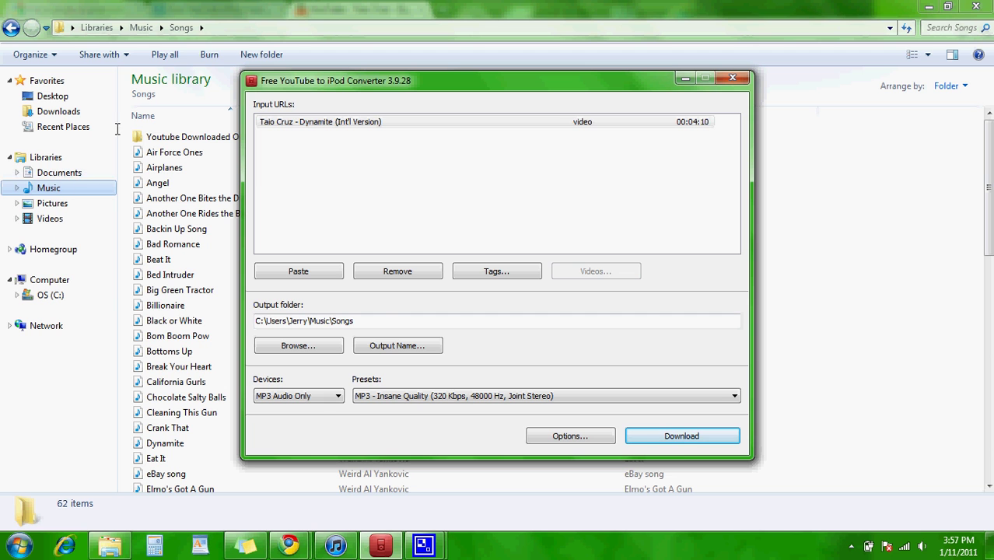
pyautogui.moveTo(354, 320); pyautogui.dragTo(327, 324)
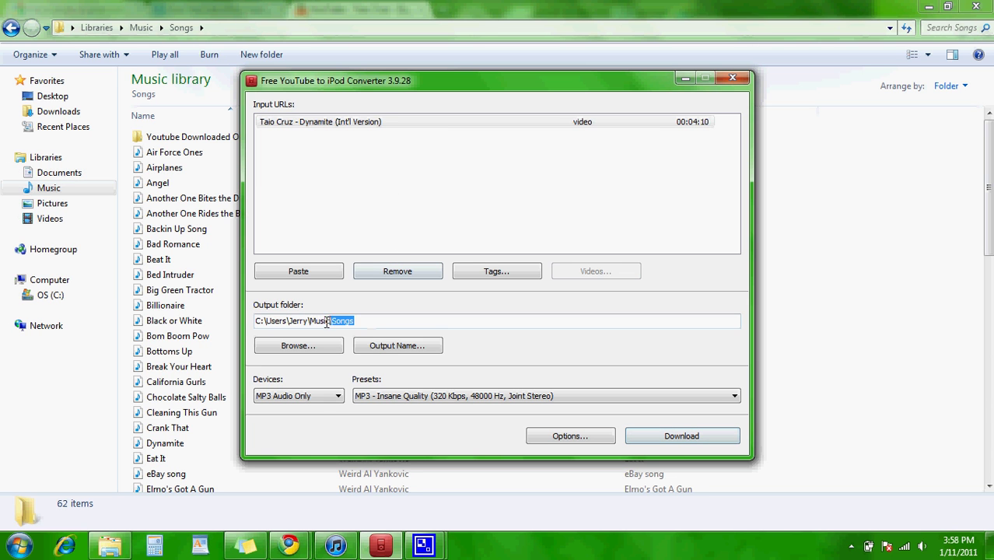
pyautogui.press('BackSpace')
pyautogui.press('BackSpace')
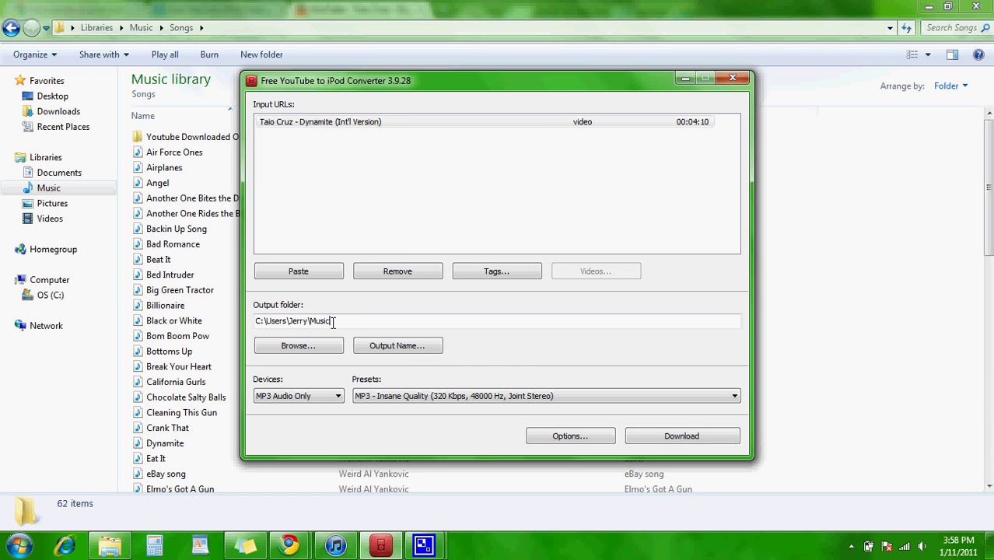
# Step: Start downloading the Dynamite video as a 320 Kbps MP3
pyautogui.click(656, 438)
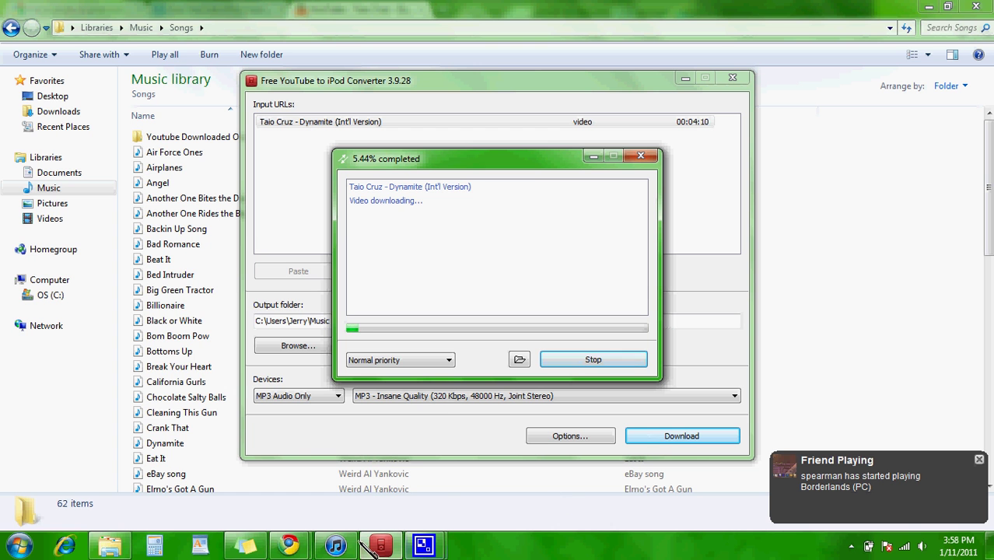
pyautogui.moveTo(294, 546)
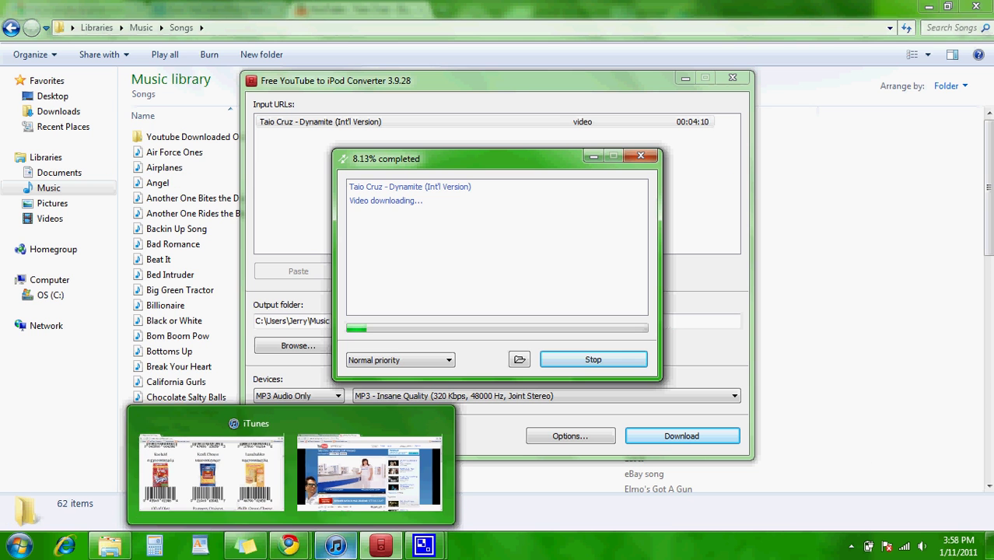
pyautogui.moveTo(328, 550)
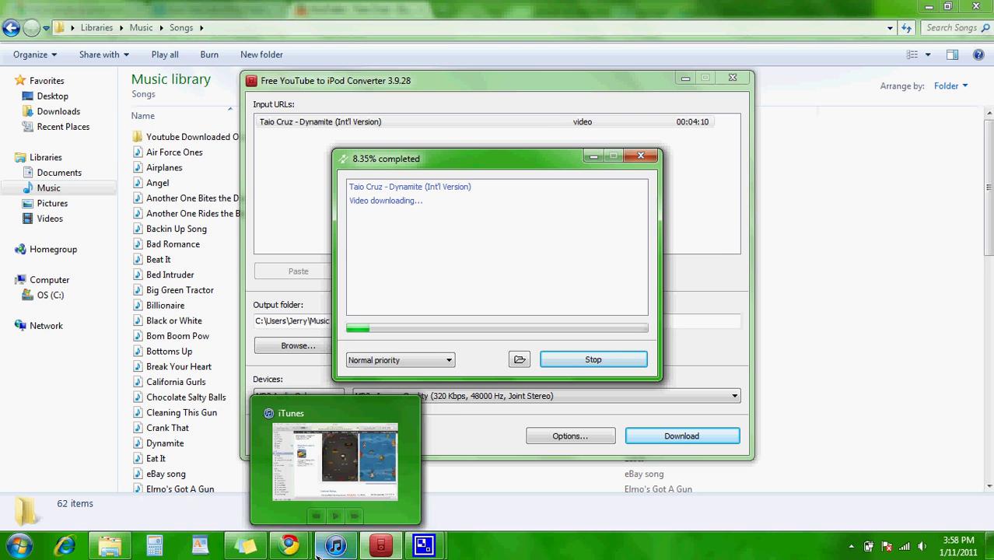
pyautogui.moveTo(426, 545)
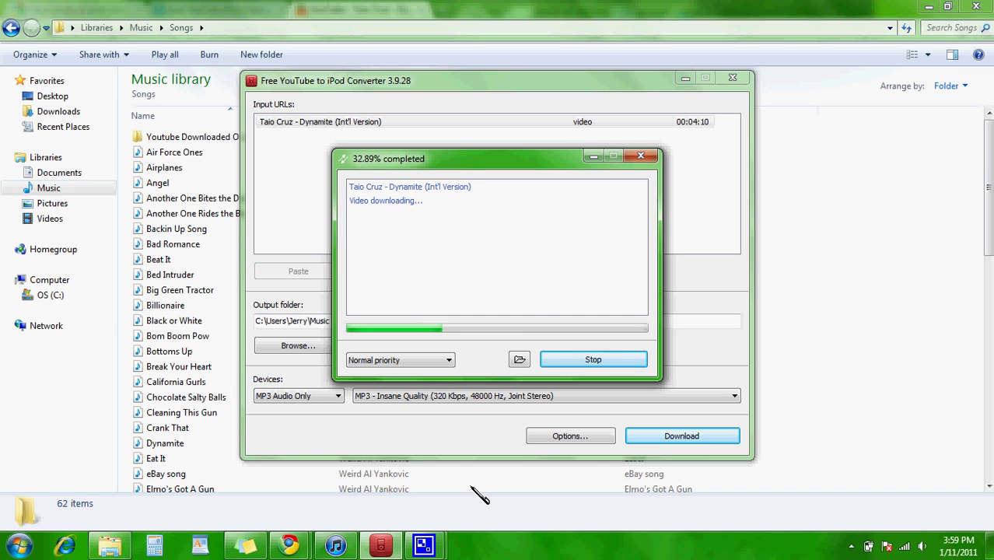
pyautogui.moveTo(439, 552)
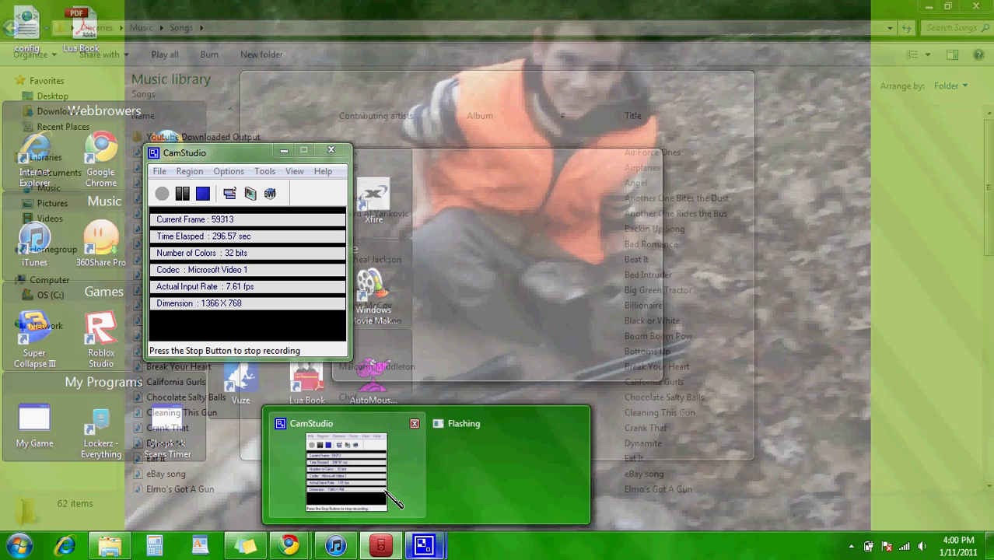
# Step: Bring CamStudio forward and minimize it while the download finishes
pyautogui.click(393, 497)
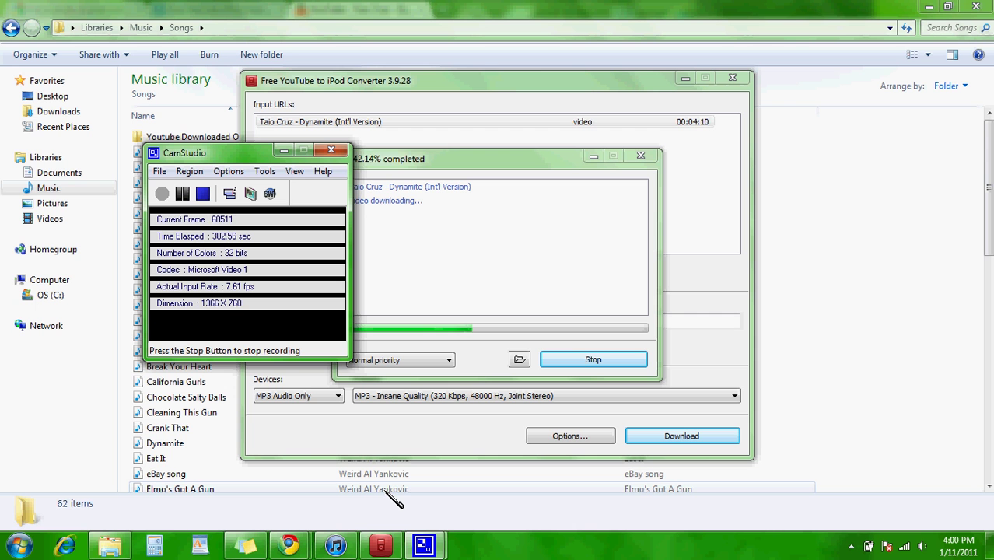
pyautogui.click(285, 151)
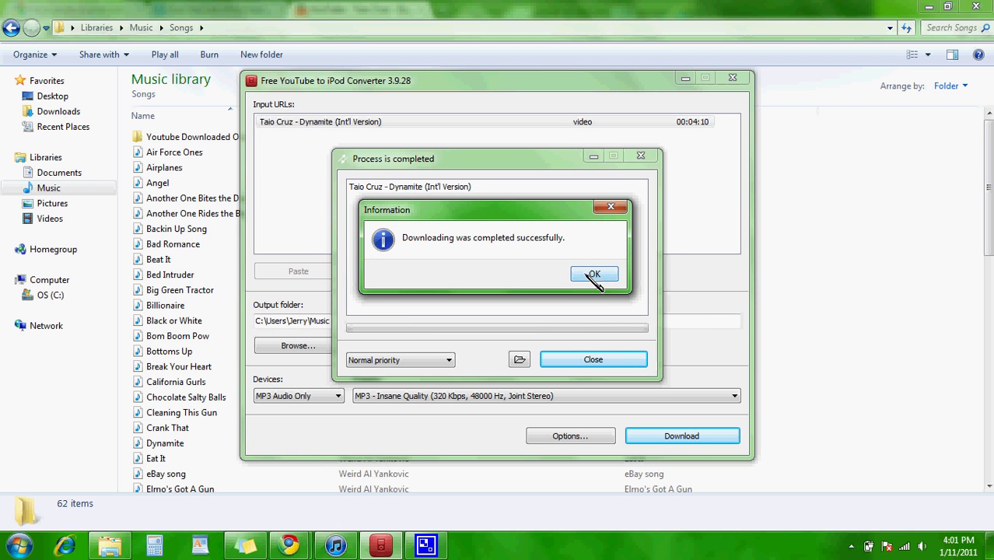
# Step: Dismiss the converter's download-complete message and progress window
pyautogui.click(593, 276)
pyautogui.click(616, 360)
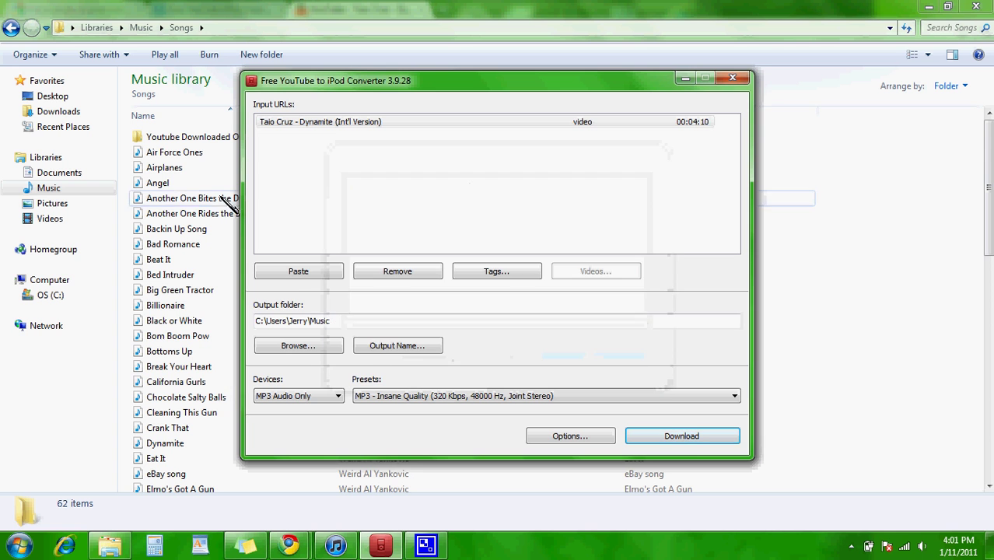
pyautogui.click(348, 319)
# Step: Check the new Taio Cruz MP3 in Explorer's Music library, then launch iTunes
pyautogui.click(77, 188)
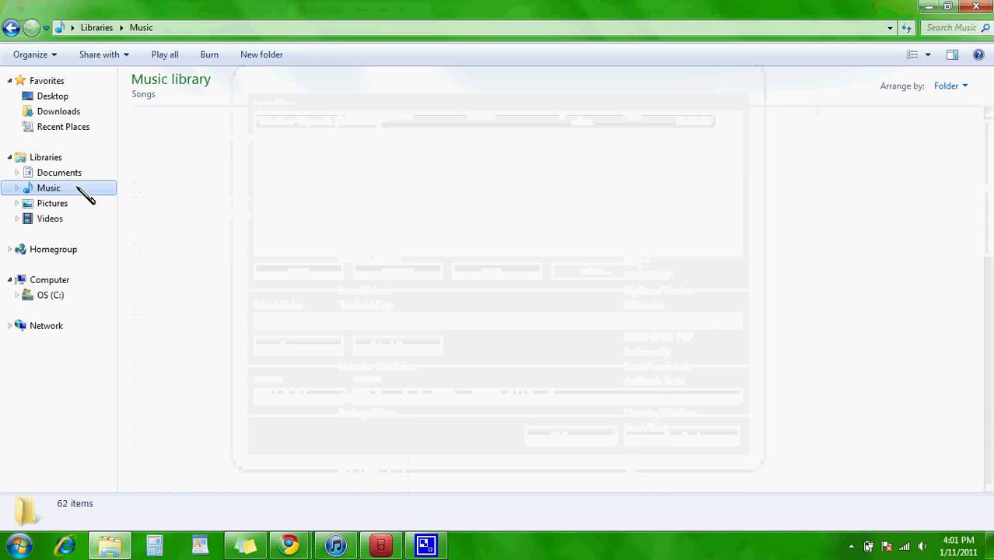
pyautogui.moveTo(186, 217); pyautogui.dragTo(214, 167)
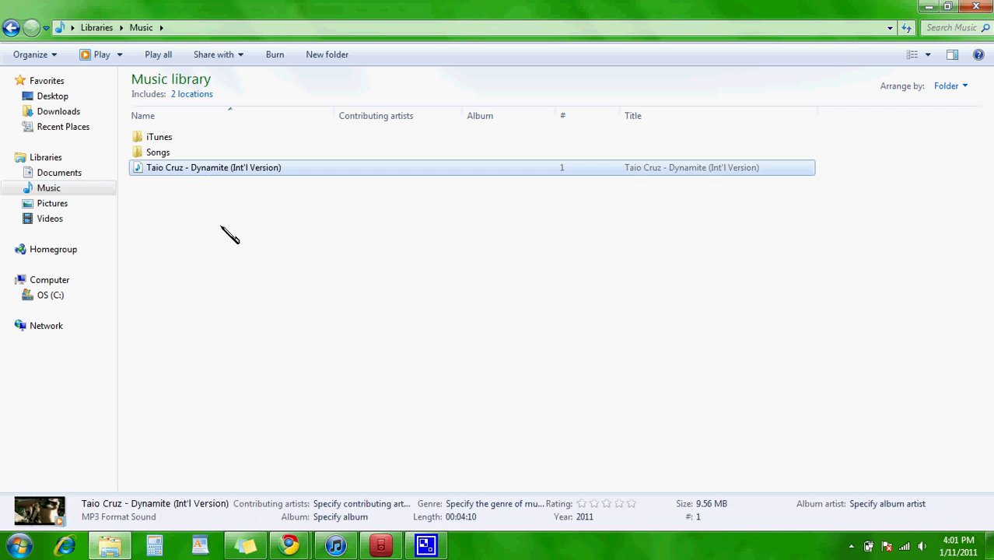
pyautogui.click(229, 235)
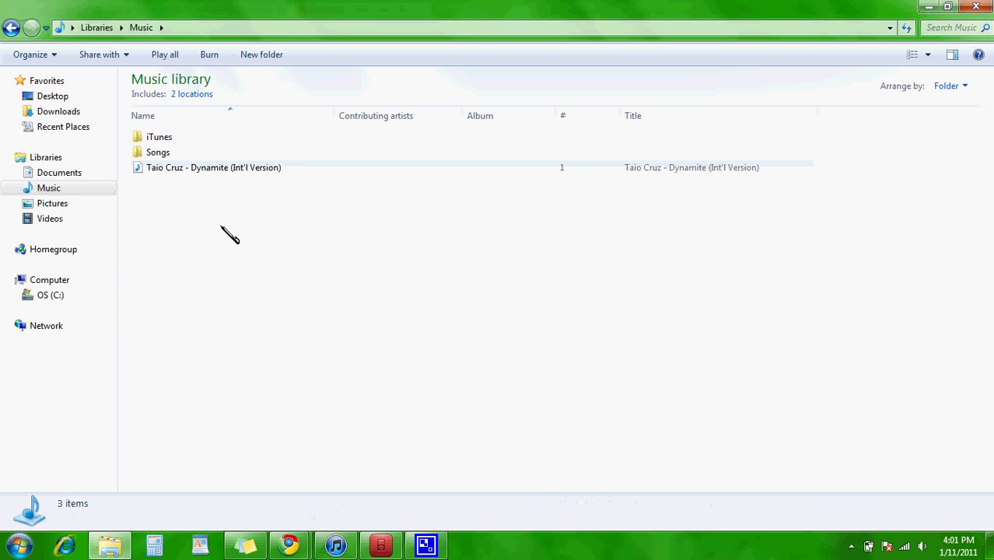
pyautogui.click(320, 550)
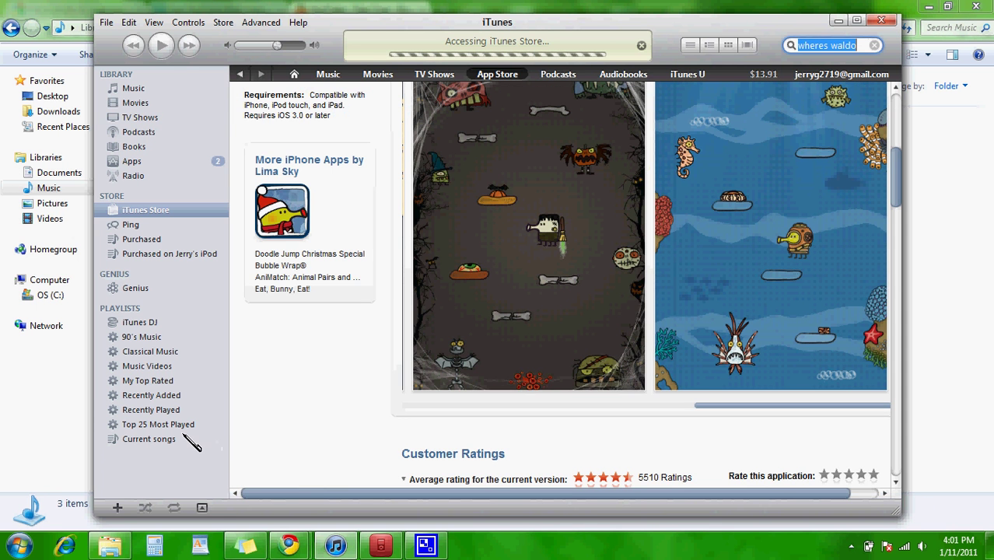
# Step: Browse the 60-song iTunes music list, then return to Explorer's Music library
pyautogui.click(156, 101)
pyautogui.click(144, 89)
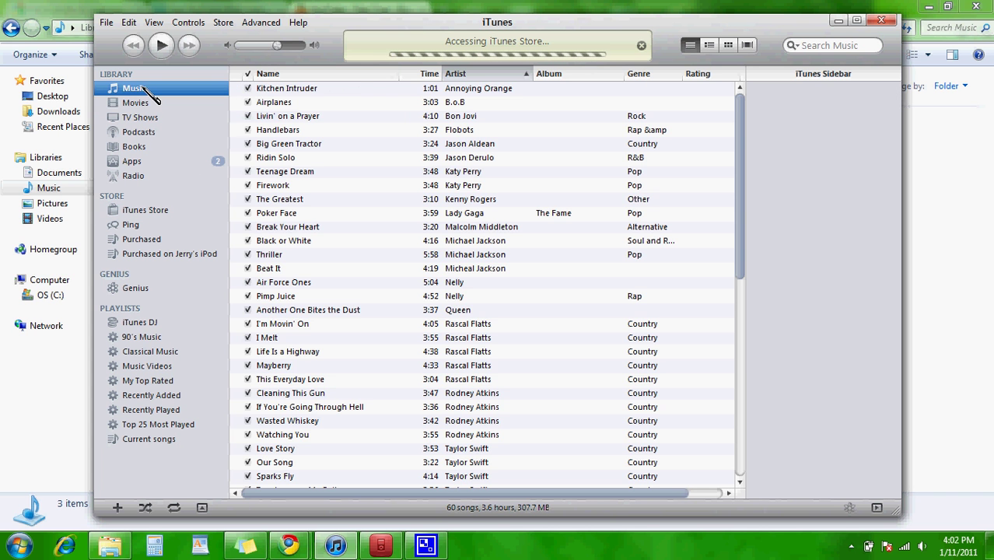
pyautogui.scroll(-8, 280, 167)
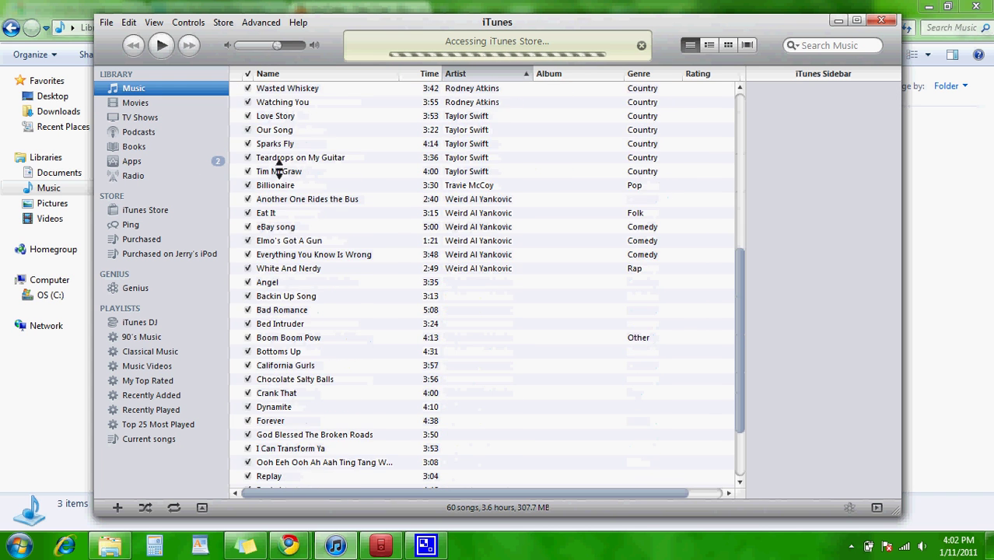
pyautogui.scroll(8, 279, 167)
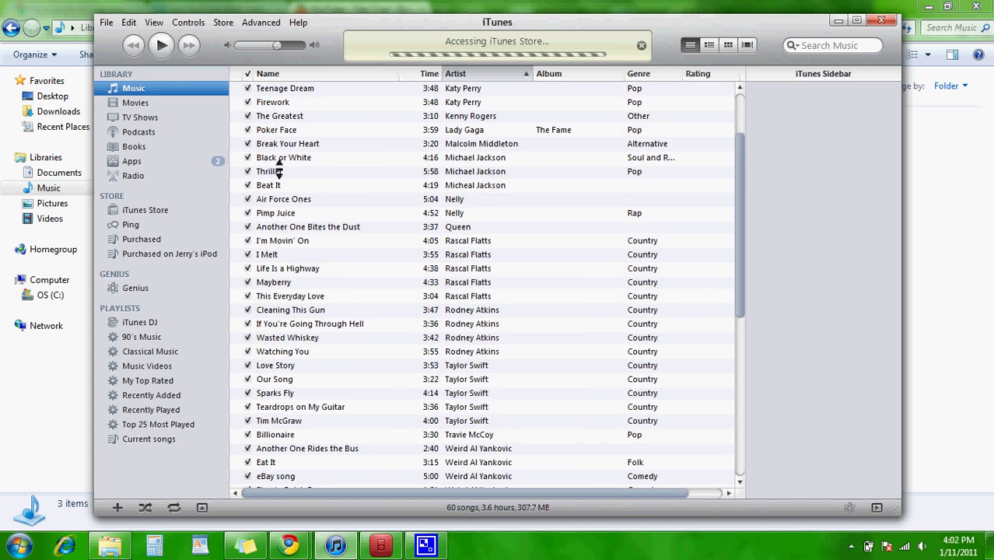
pyautogui.click(926, 285)
pyautogui.moveTo(588, 248); pyautogui.dragTo(195, 218)
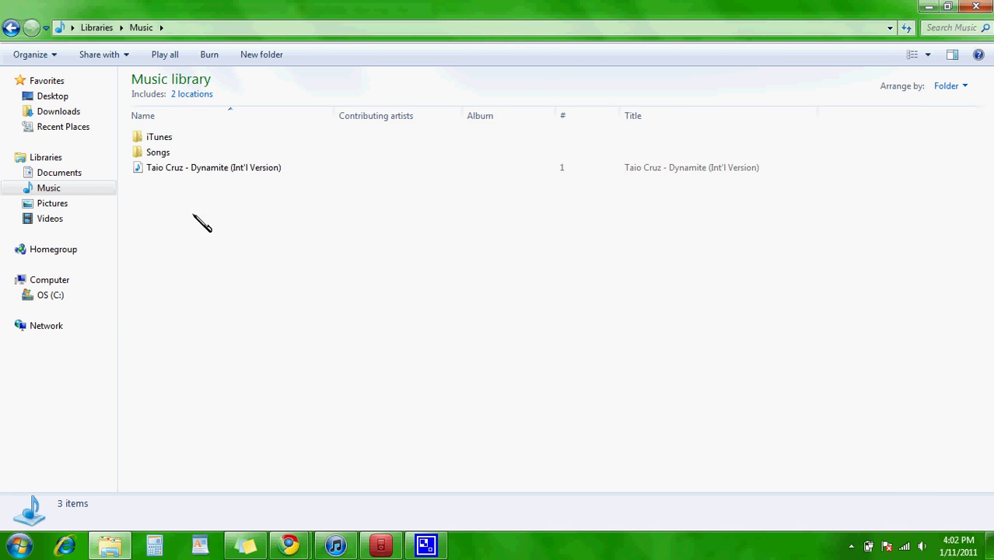
# Step: Open the Taio Cruz MP3's Properties details, then close them without changes
pyautogui.rightClick(197, 170)
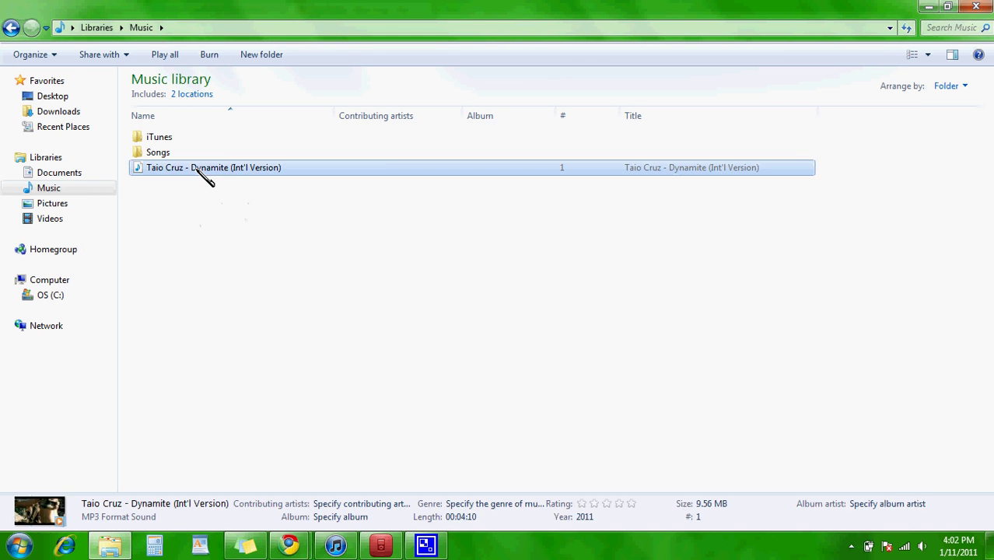
pyautogui.click(240, 405)
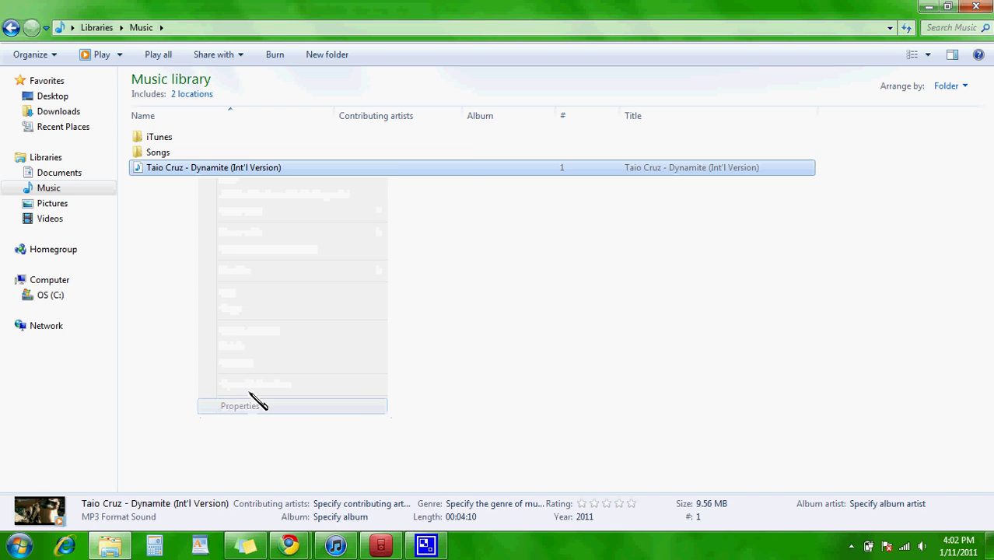
pyautogui.click(296, 188)
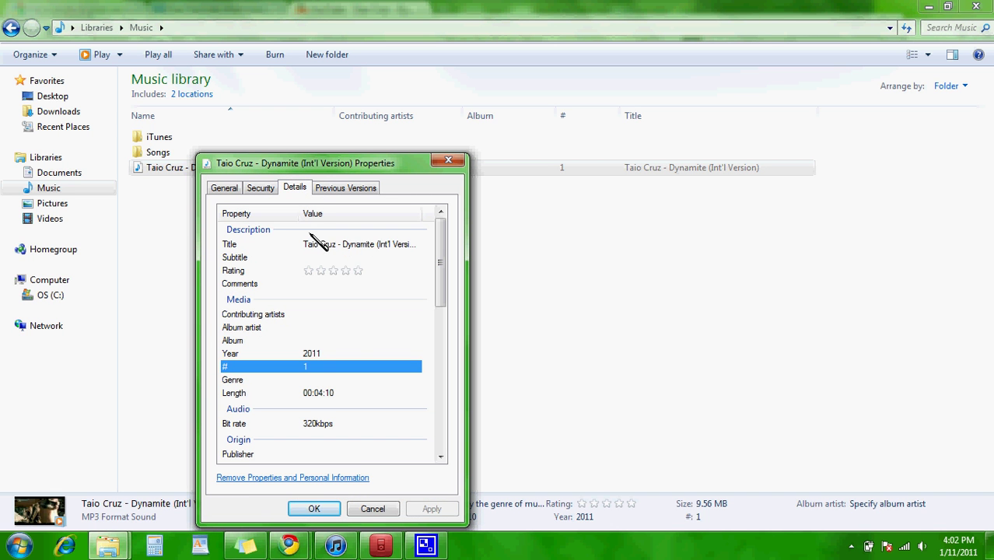
pyautogui.click(326, 248)
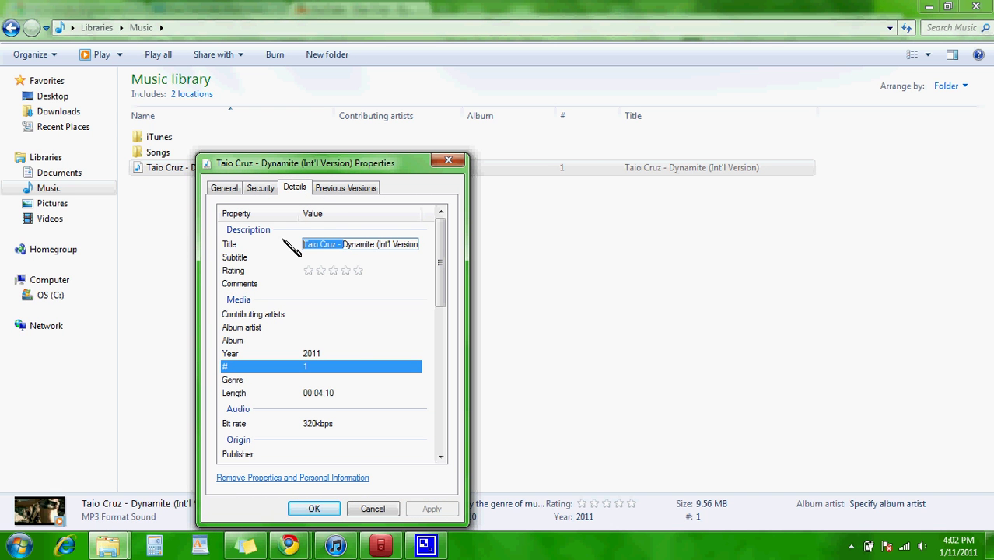
pyautogui.click(231, 188)
pyautogui.moveTo(304, 218); pyautogui.dragTo(435, 211)
pyautogui.press('Escape')
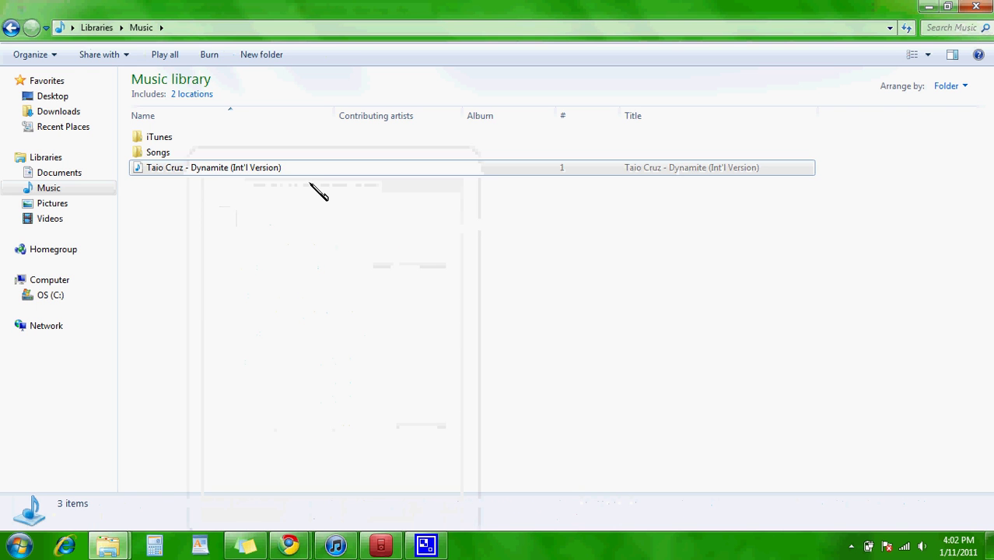
pyautogui.rightClick(285, 169)
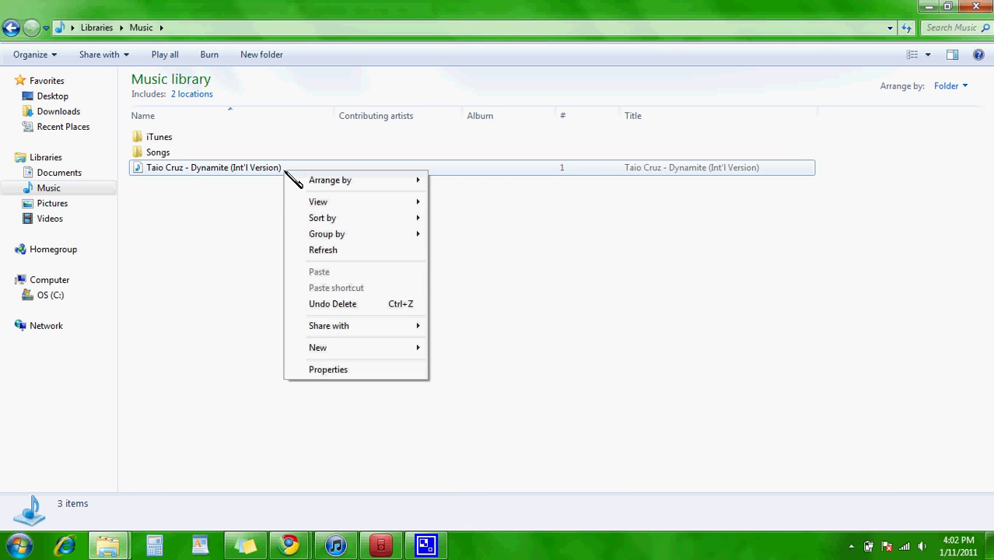
pyautogui.click(257, 183)
pyautogui.click(246, 170)
# Step: In the MP3's Properties details, trim the Title to 'Dynamite' and save with OK
pyautogui.rightClick(248, 173)
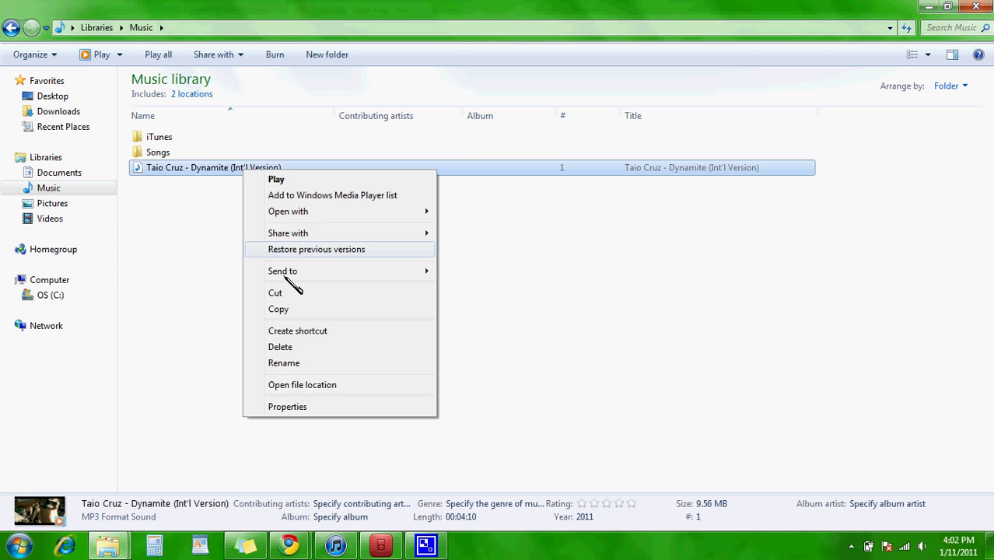
pyautogui.click(313, 403)
pyautogui.click(295, 188)
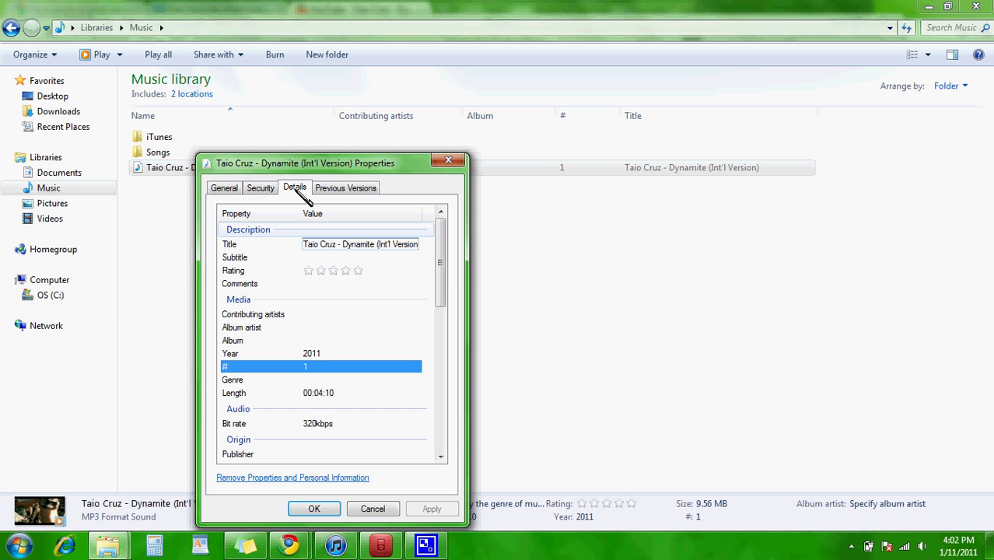
pyautogui.click(331, 256)
pyautogui.click(330, 244)
pyautogui.moveTo(343, 244); pyautogui.dragTo(198, 260)
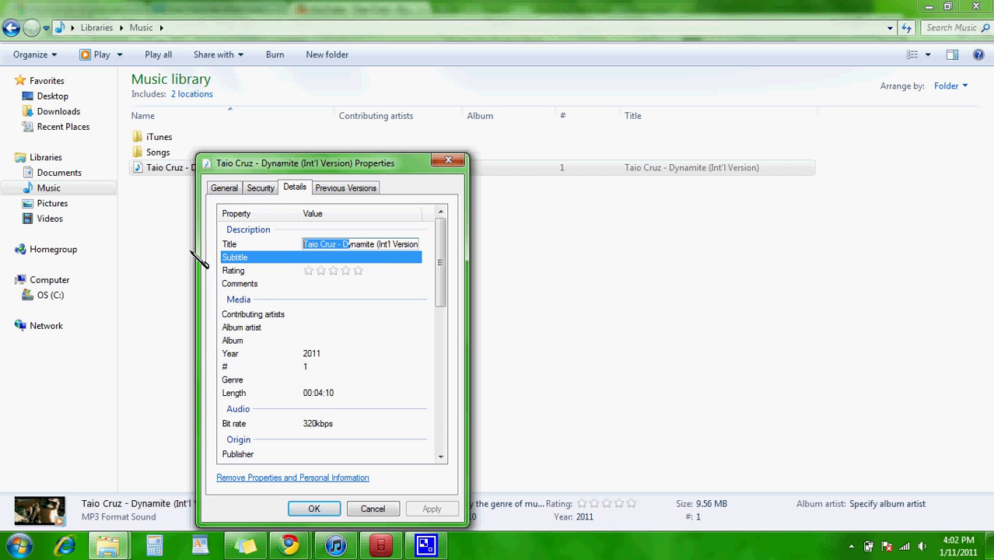
pyautogui.press('BackSpace')
pyautogui.moveTo(379, 244); pyautogui.dragTo(353, 244)
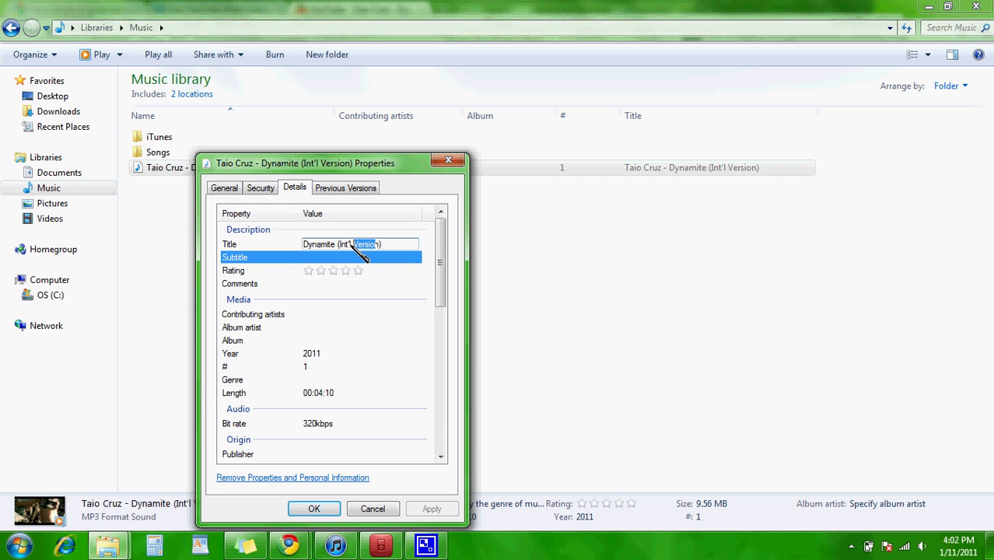
pyautogui.press('BackSpace')
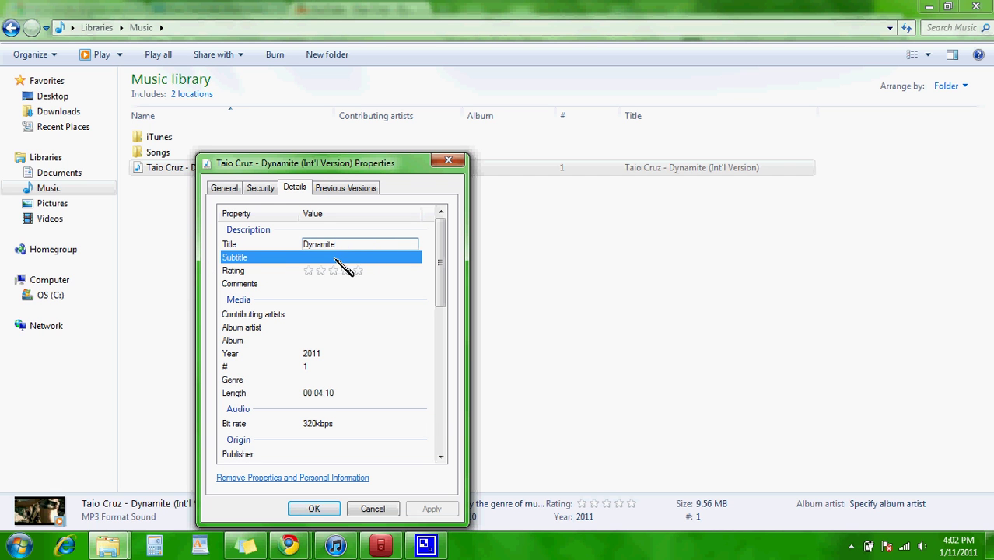
pyautogui.click(314, 509)
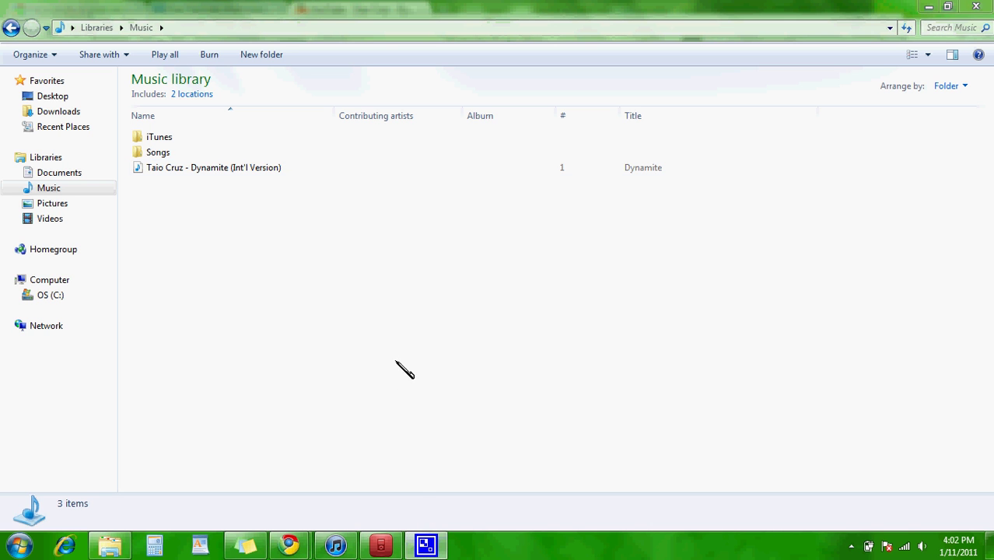
# Step: Bring up the CamStudio recorder window from the hidden notification-area icons
pyautogui.click(852, 546)
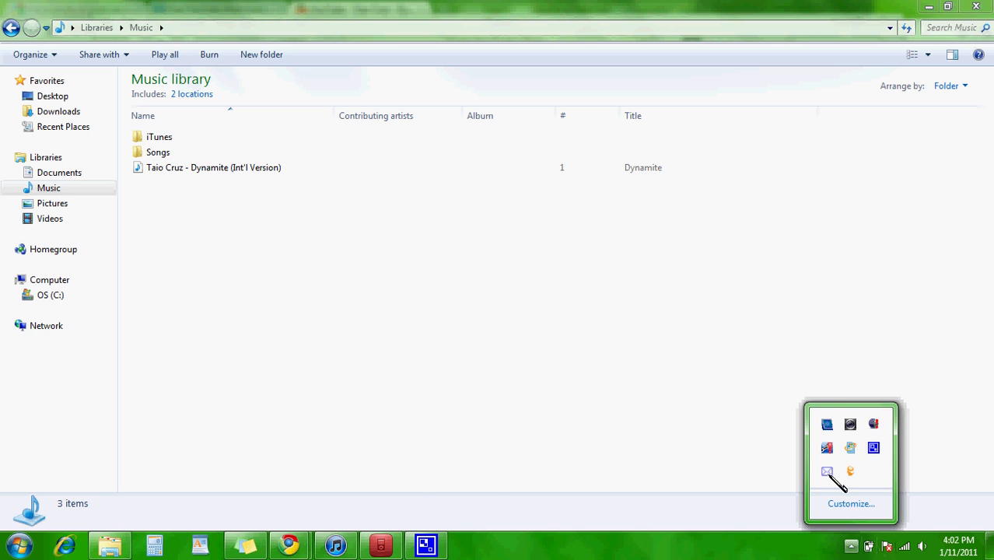
pyautogui.click(873, 449)
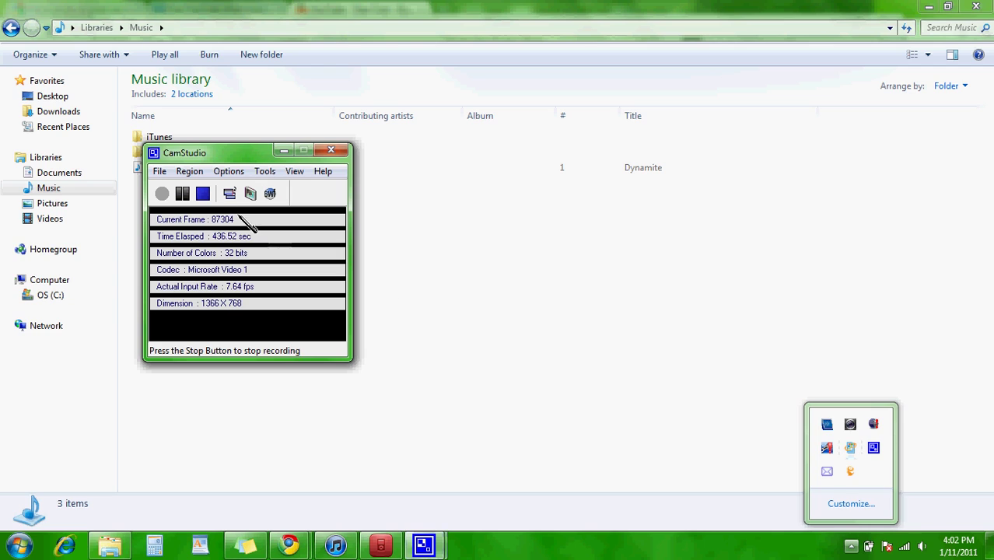